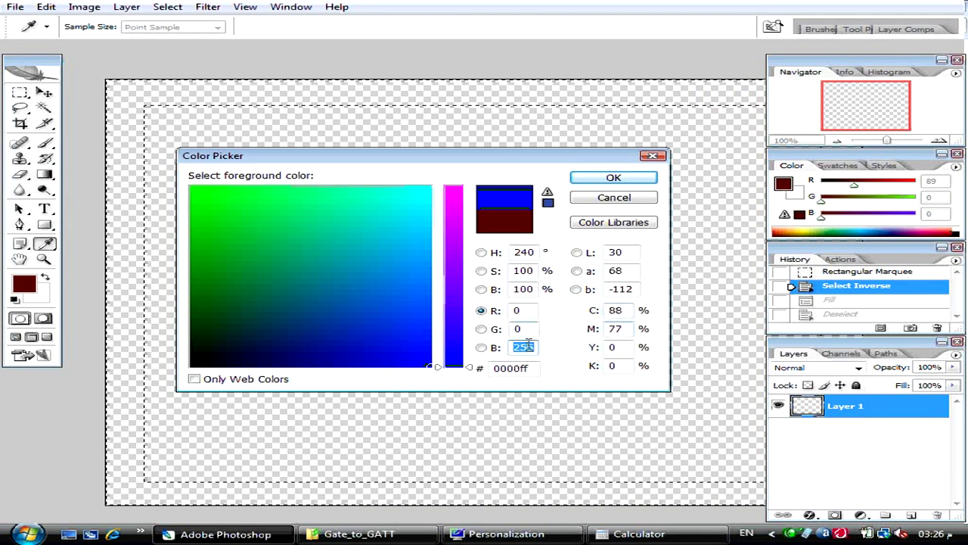
Consult the calculator, then return to the Color Picker.
{"action": "left_click", "coordinate": [595, 534]}
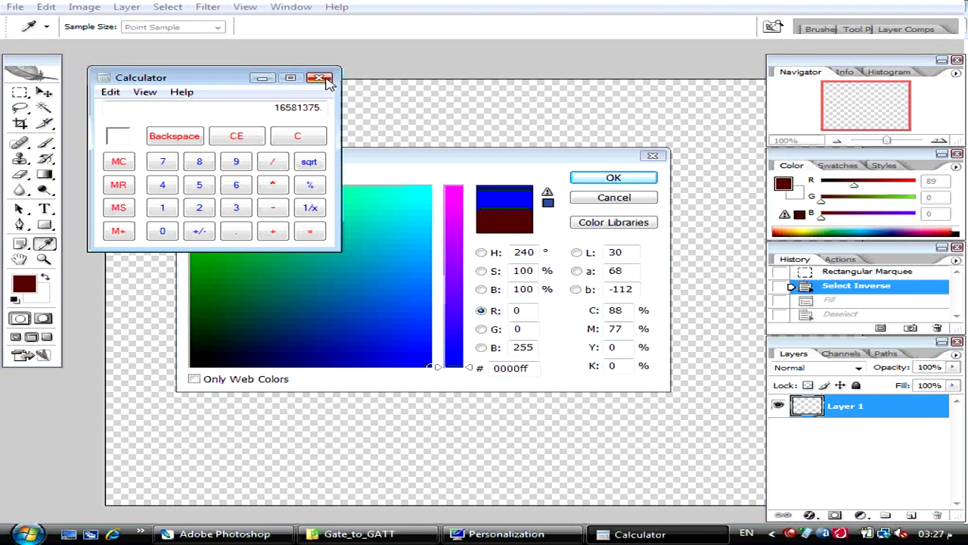
{"action": "left_click", "coordinate": [318, 77]}
{"action": "left_click", "coordinate": [423, 165]}
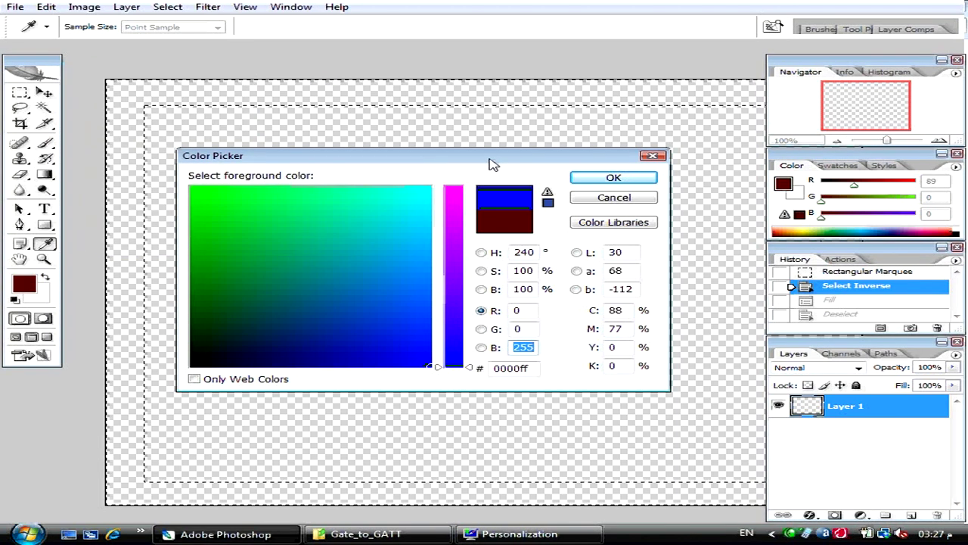
Try CMYK cyan 100 and magenta 0 in the Color Picker.
{"action": "left_click", "coordinate": [617, 308]}
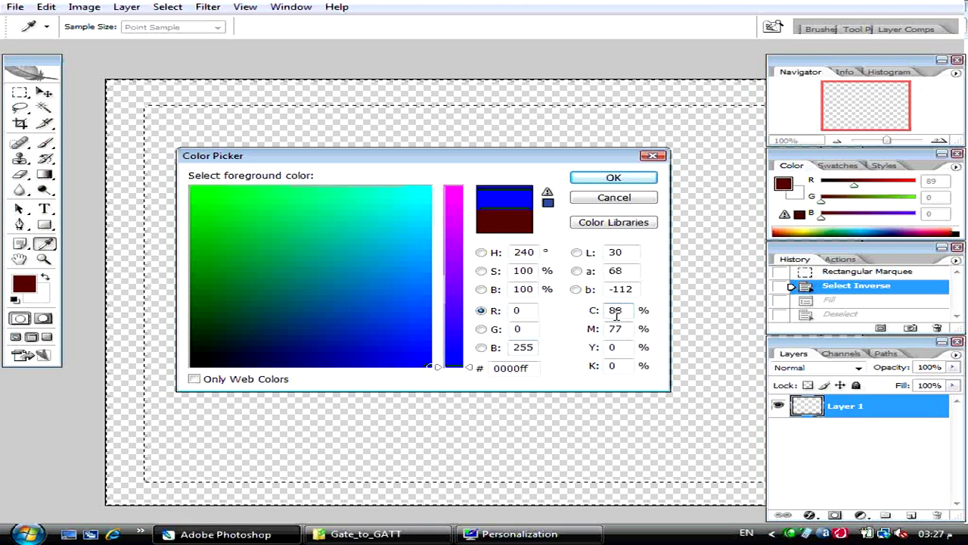
{"action": "double_click", "coordinate": [616, 311]}
{"action": "type", "text": "100"}
{"action": "key", "text": "Tab"}
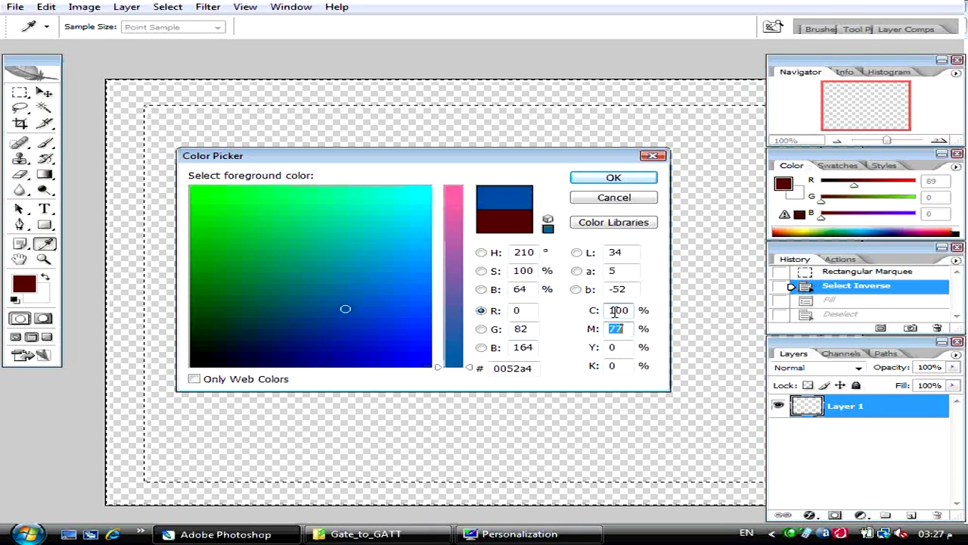
{"action": "type", "text": "0"}
{"action": "key", "text": "Tab"}
{"action": "key", "text": "Tab"}
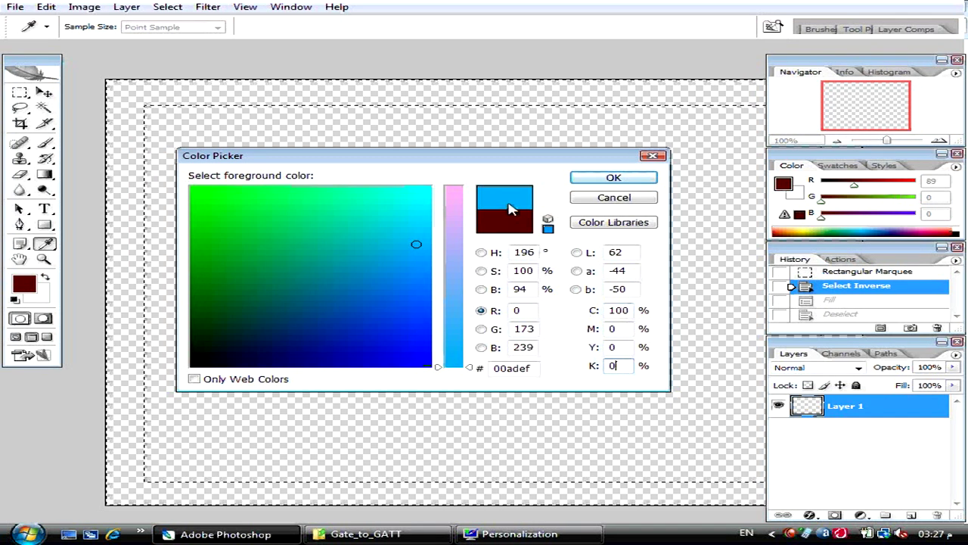
Change CMYK to cyan 0, magenta 100, yellow 10, and black 100.
{"action": "double_click", "coordinate": [630, 306]}
{"action": "type", "text": "0"}
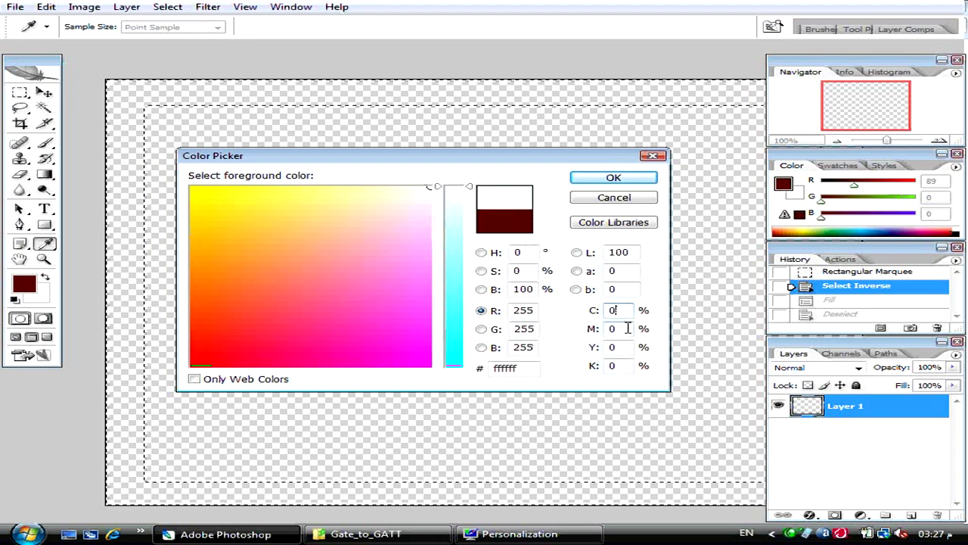
{"action": "double_click", "coordinate": [627, 327]}
{"action": "type", "text": "100"}
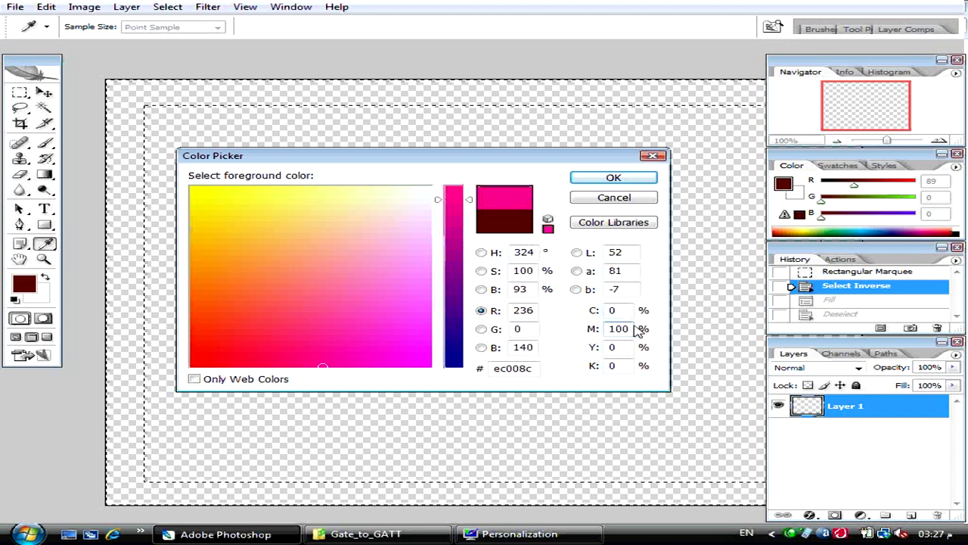
{"action": "double_click", "coordinate": [611, 329]}
{"action": "type", "text": "0"}
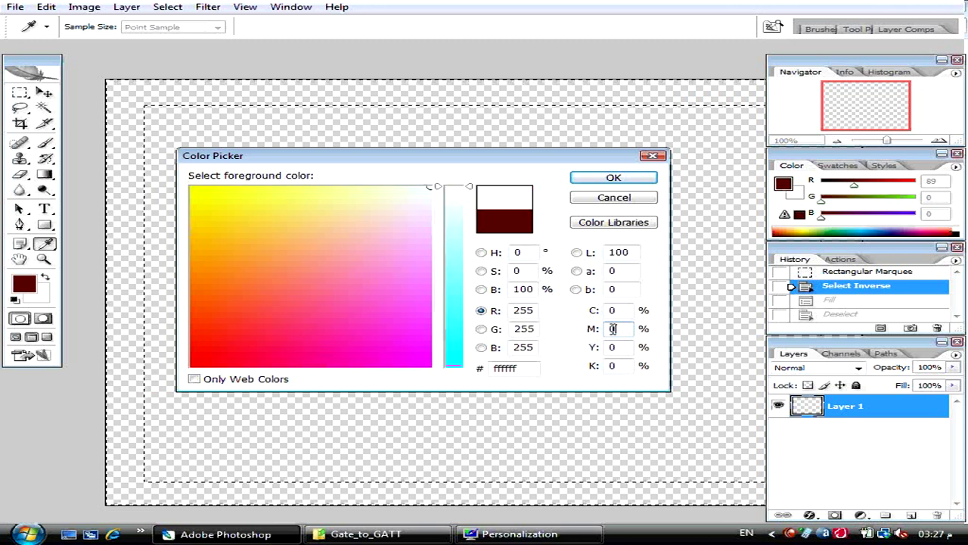
{"action": "type", "text": "100"}
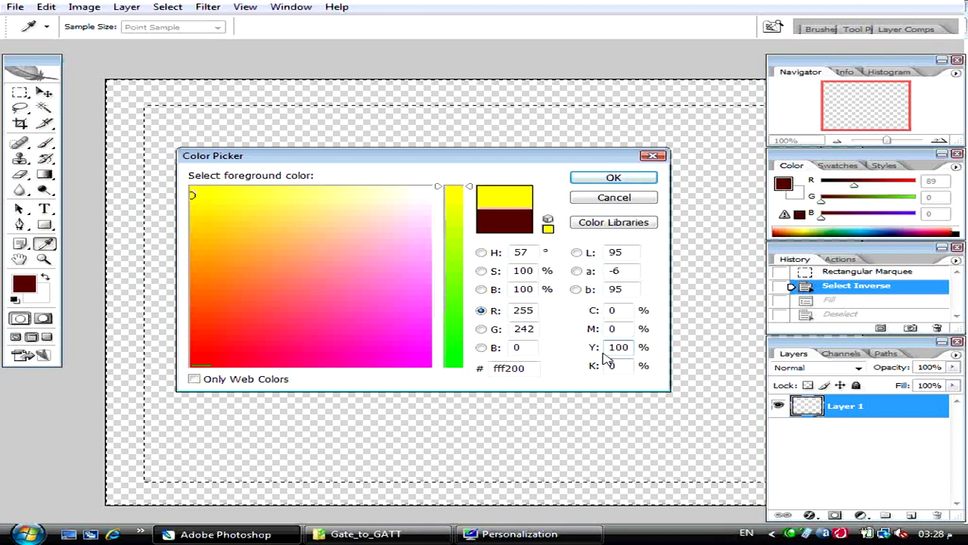
{"action": "double_click", "coordinate": [613, 346]}
{"action": "type", "text": "1"}
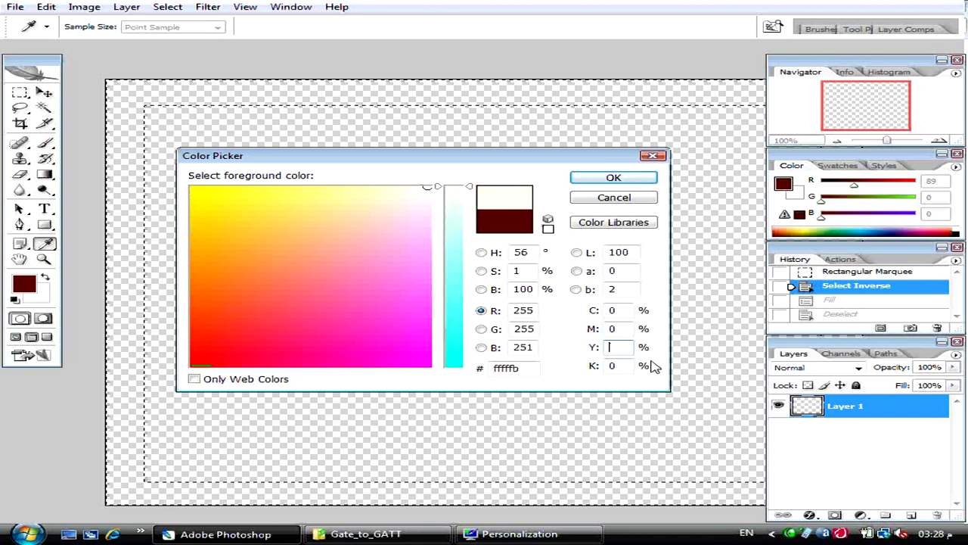
{"action": "type", "text": "0"}
{"action": "double_click", "coordinate": [615, 366]}
{"action": "type", "text": "1"}
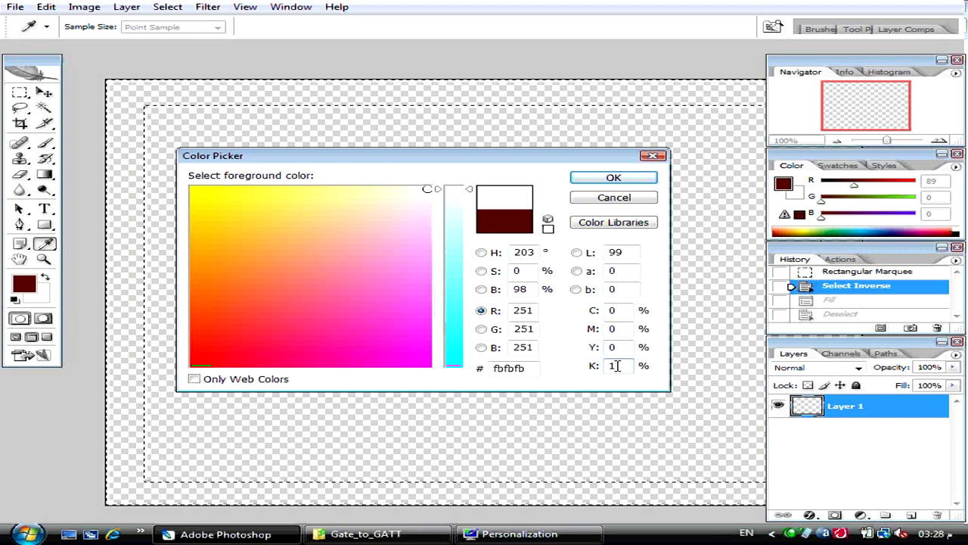
{"action": "type", "text": "00"}
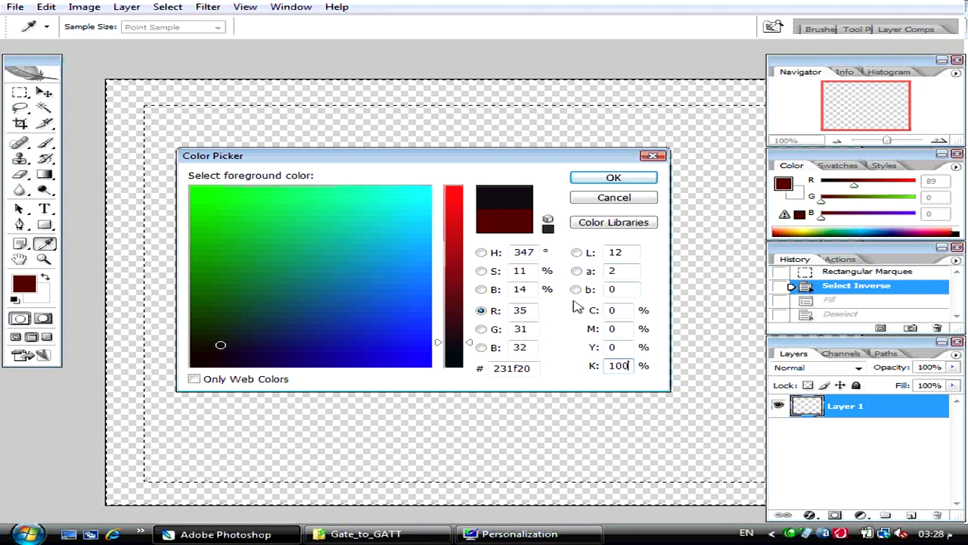
Copy hex 235c9d, then accept dark green 237d00 as the foreground colour.
{"action": "left_click", "coordinate": [509, 369]}
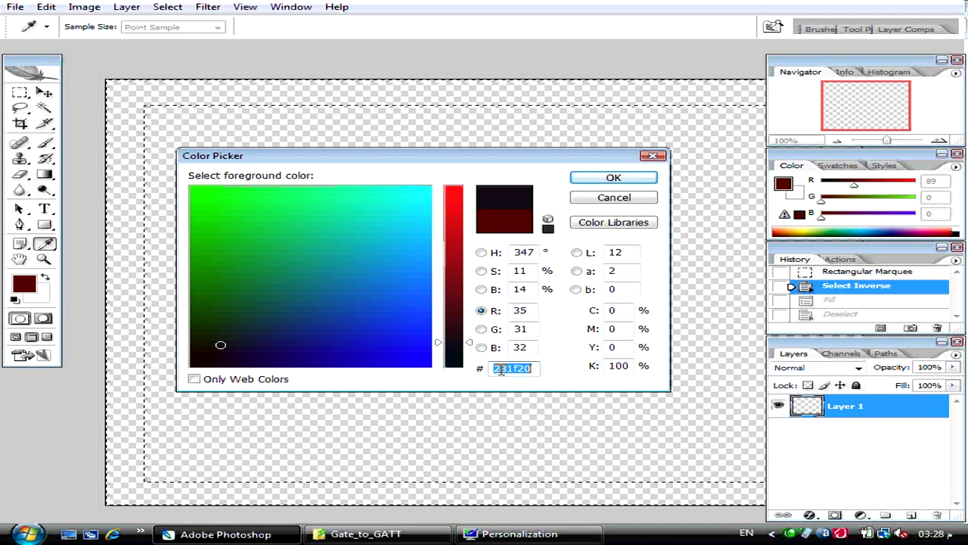
{"action": "mouse_move", "coordinate": [368, 304]}
{"action": "left_mouse_down"}
{"action": "mouse_move", "coordinate": [156, 277]}
{"action": "mouse_move", "coordinate": [346, 292]}
{"action": "mouse_move", "coordinate": [338, 301]}
{"action": "left_mouse_up"}
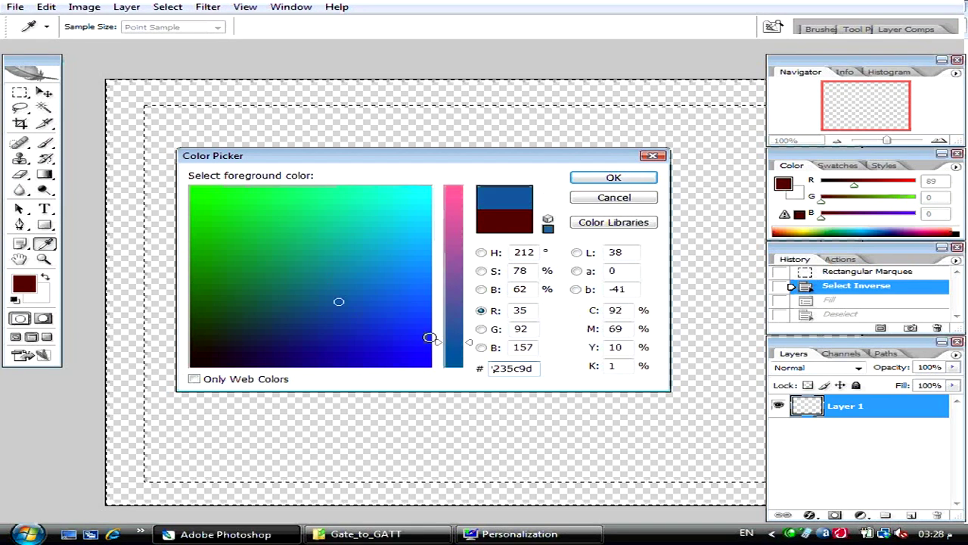
{"action": "double_click", "coordinate": [520, 367]}
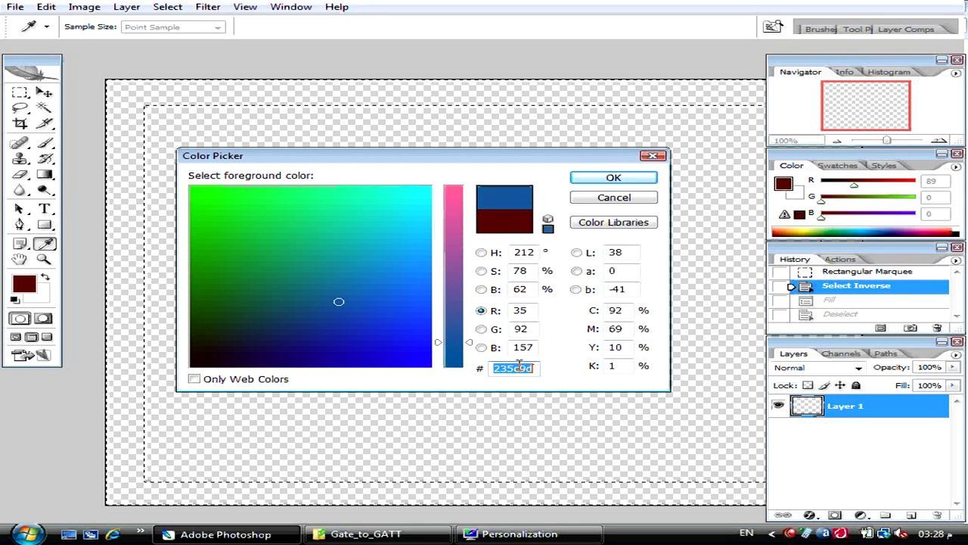
{"action": "right_click", "coordinate": [520, 367]}
{"action": "left_click", "coordinate": [567, 213]}
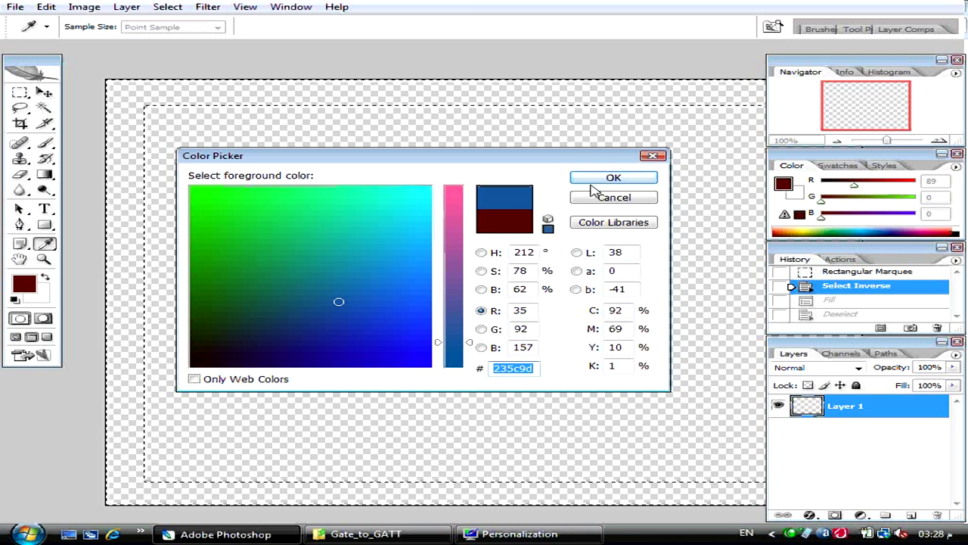
{"action": "left_click", "coordinate": [191, 278]}
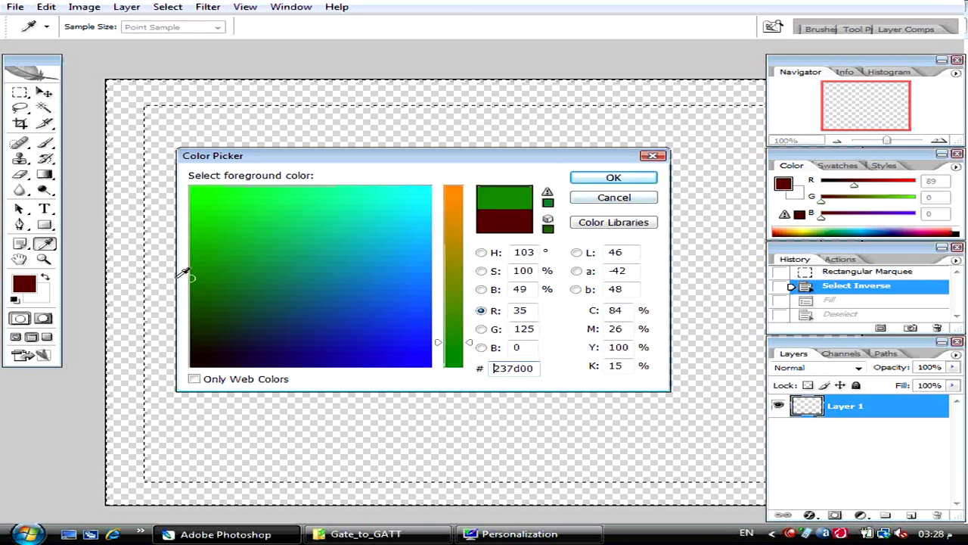
{"action": "key", "text": "Return"}
Fill the border selection with the foreground green and deselect.
{"action": "key", "text": "alt+BackSpace"}
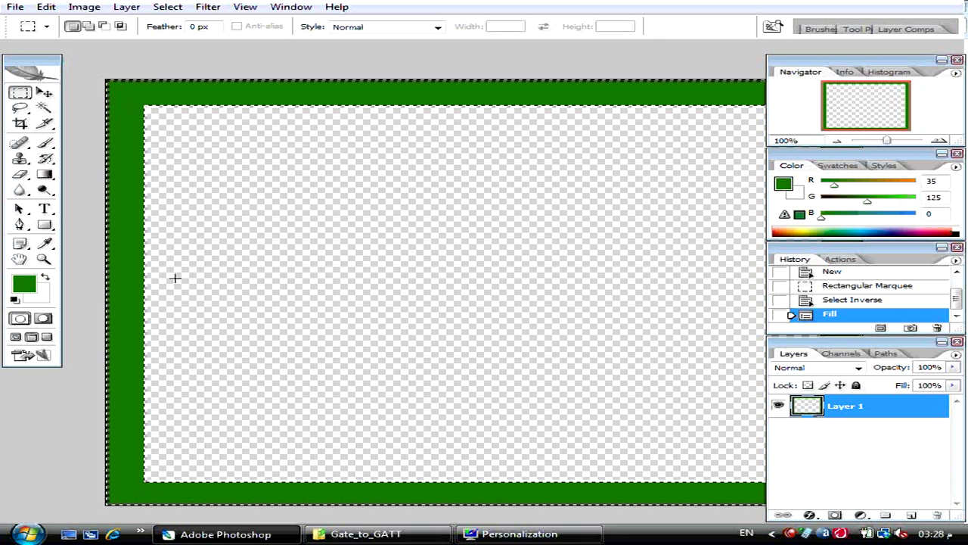
{"action": "key", "text": "ctrl+d"}
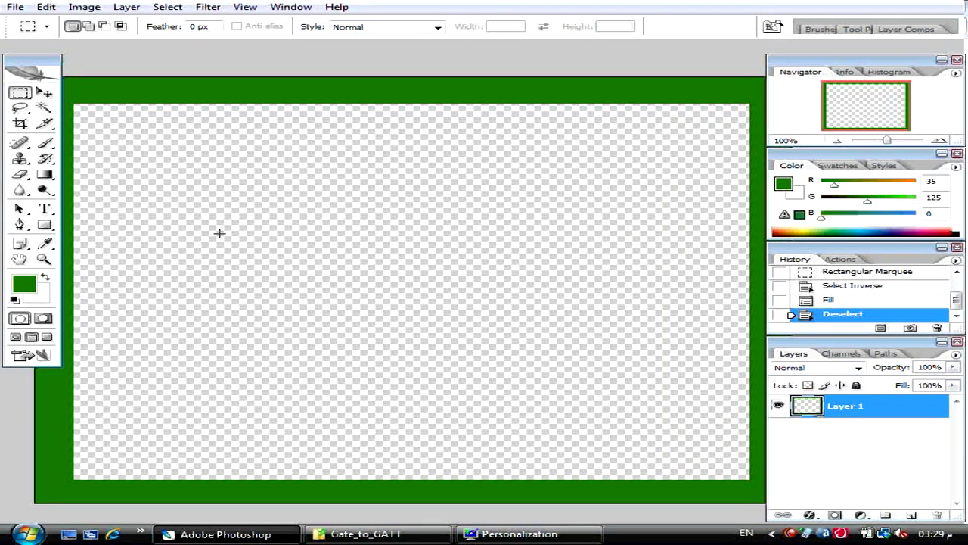
Draw a small circular elliptical-marquee selection in the canvas's top-left corner.
{"action": "left_click", "coordinate": [22, 95]}
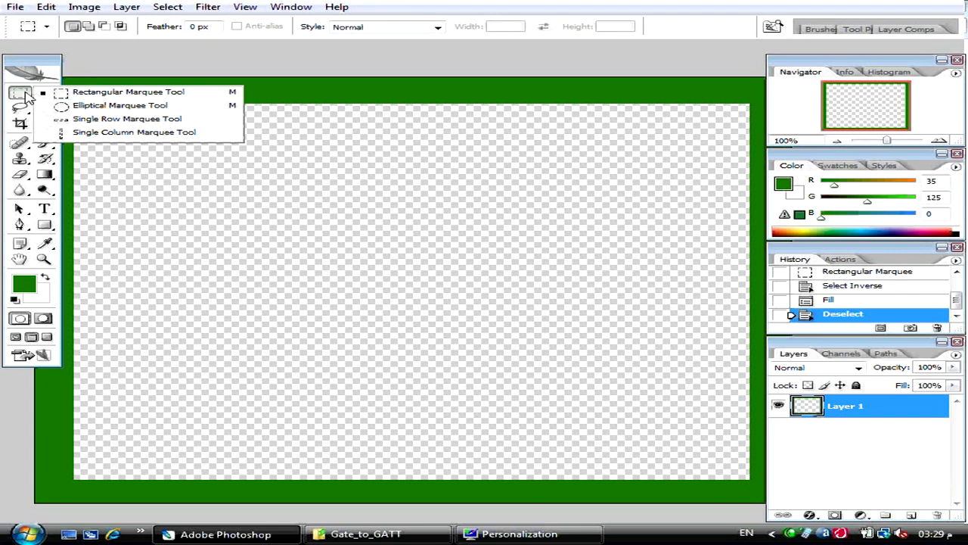
{"action": "left_click", "coordinate": [106, 106]}
{"action": "mouse_move", "coordinate": [149, 125]}
{"action": "left_mouse_down"}
{"action": "mouse_move", "coordinate": [239, 146]}
{"action": "mouse_move", "coordinate": [151, 123]}
{"action": "left_mouse_up"}
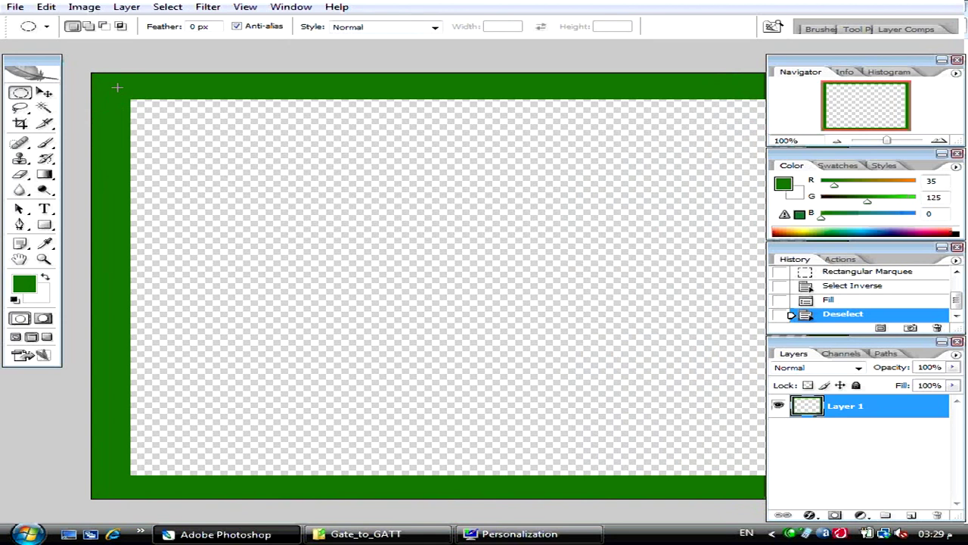
{"action": "left_click_drag", "start_coordinate": [202, 151], "coordinate": [288, 219]}
{"action": "mouse_move", "coordinate": [288, 219]}
{"action": "left_mouse_down"}
{"action": "mouse_move", "coordinate": [308, 163]}
{"action": "mouse_move", "coordinate": [347, 231]}
{"action": "left_mouse_up"}
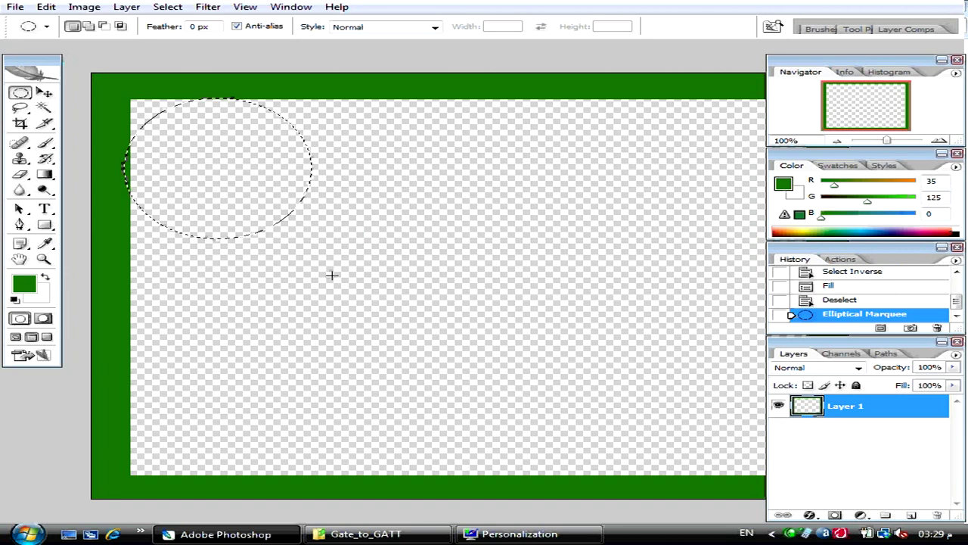
Add rectangles right of and below the circle, invert, and fill the rounded corner green.
{"action": "left_click", "coordinate": [21, 92]}
{"action": "left_click", "coordinate": [76, 96]}
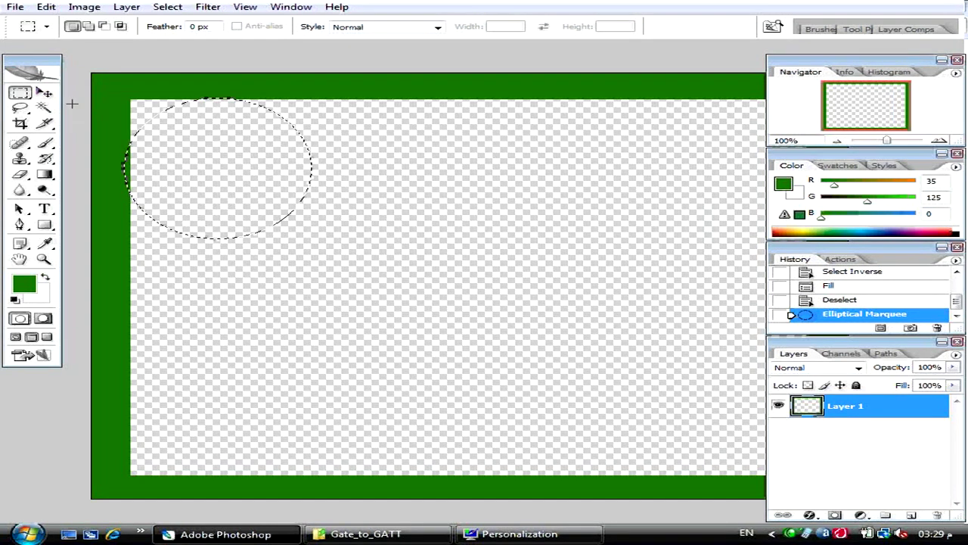
{"action": "key", "text": "shift"}
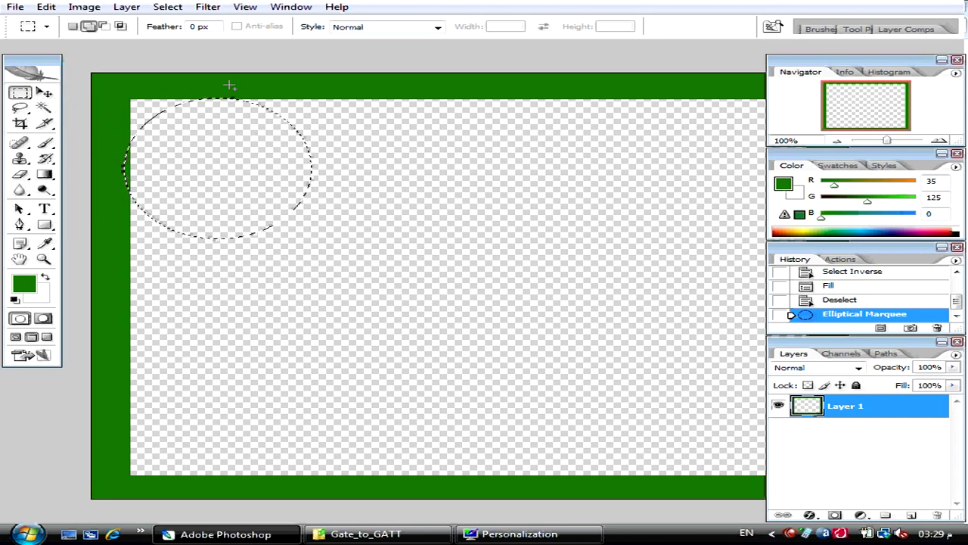
{"action": "left_click_drag", "start_coordinate": [217, 79], "coordinate": [937, 495]}
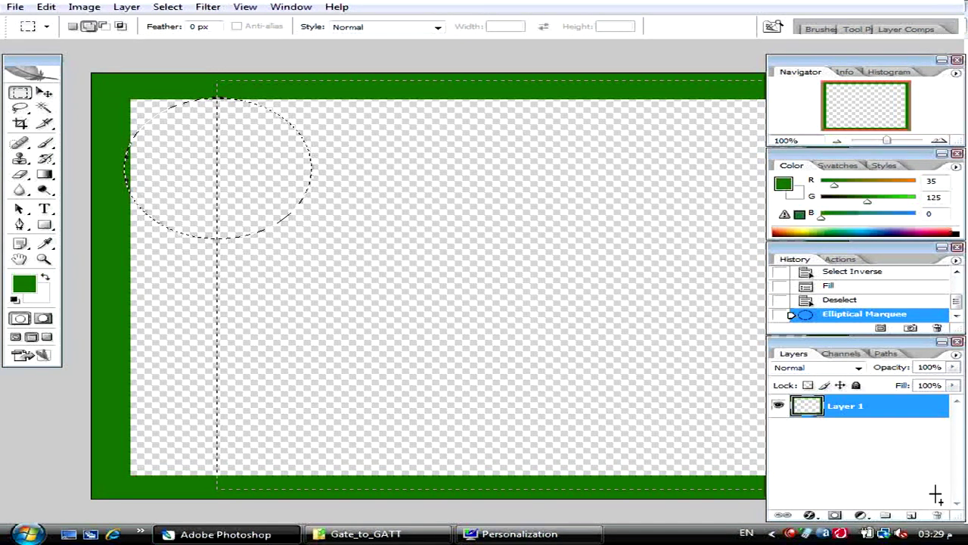
{"action": "left_click_drag", "start_coordinate": [266, 179], "coordinate": [122, 488]}
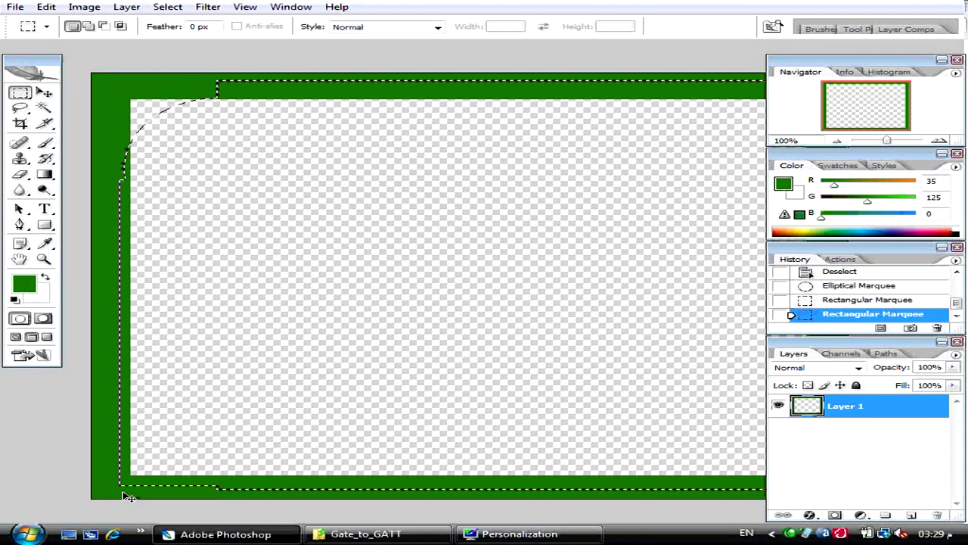
{"action": "key", "text": "ctrl+shift+i"}
{"action": "key", "text": "alt+BackSpace"}
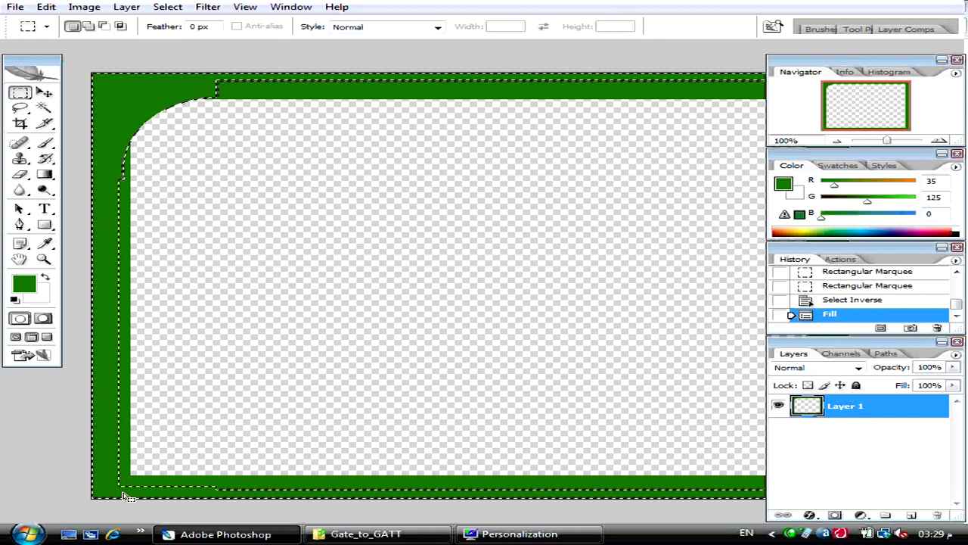
Undo the rounded-corner fill and clear the selection.
{"action": "key", "text": "ctrl+d"}
{"action": "key", "text": "f"}
{"action": "key", "text": "Tab"}
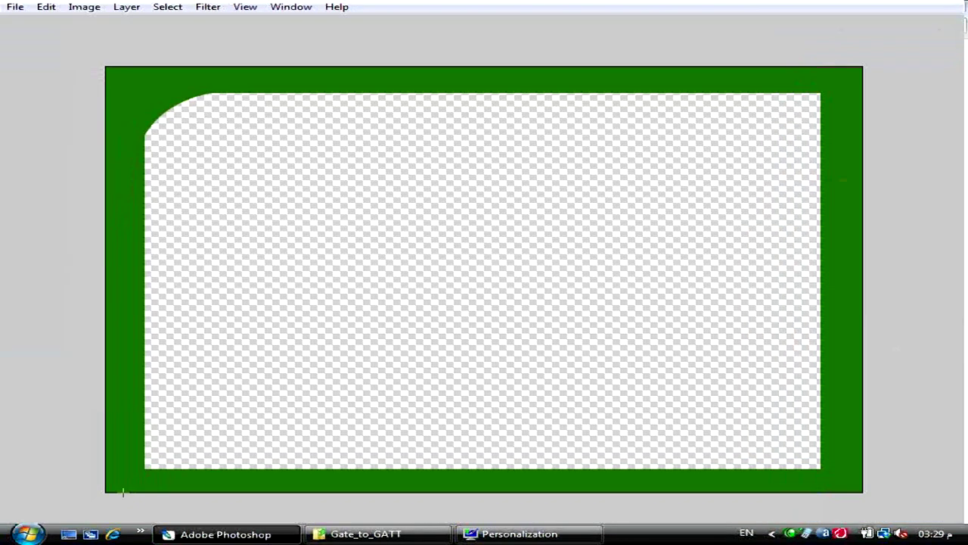
{"action": "key", "text": "Tab"}
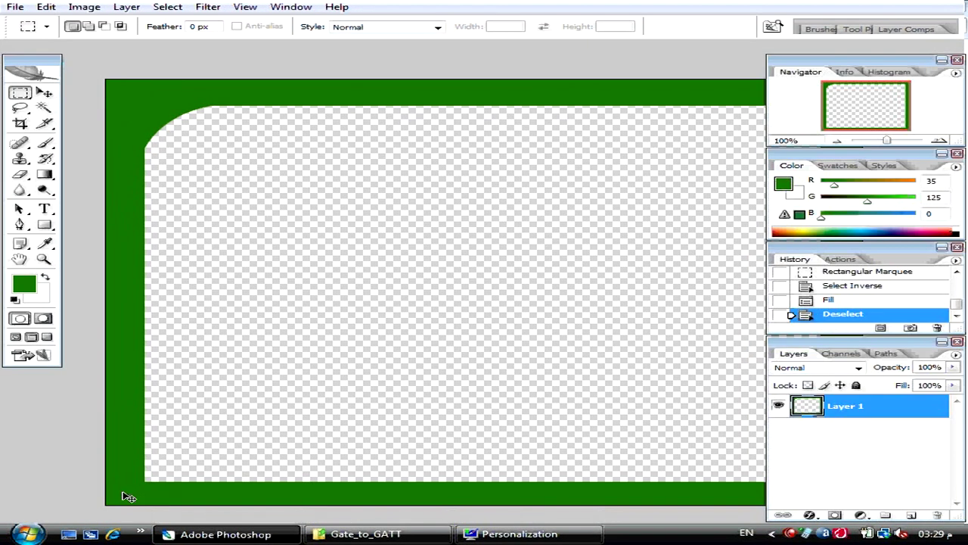
{"action": "key", "text": "ctrl+alt+z"}
{"action": "key", "text": "ctrl+alt+z"}
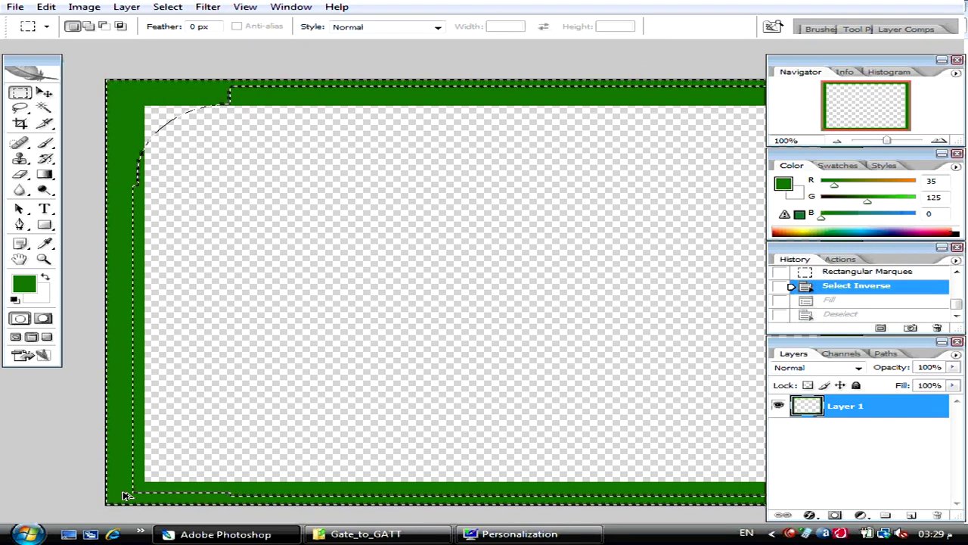
{"action": "key", "text": "ctrl+d"}
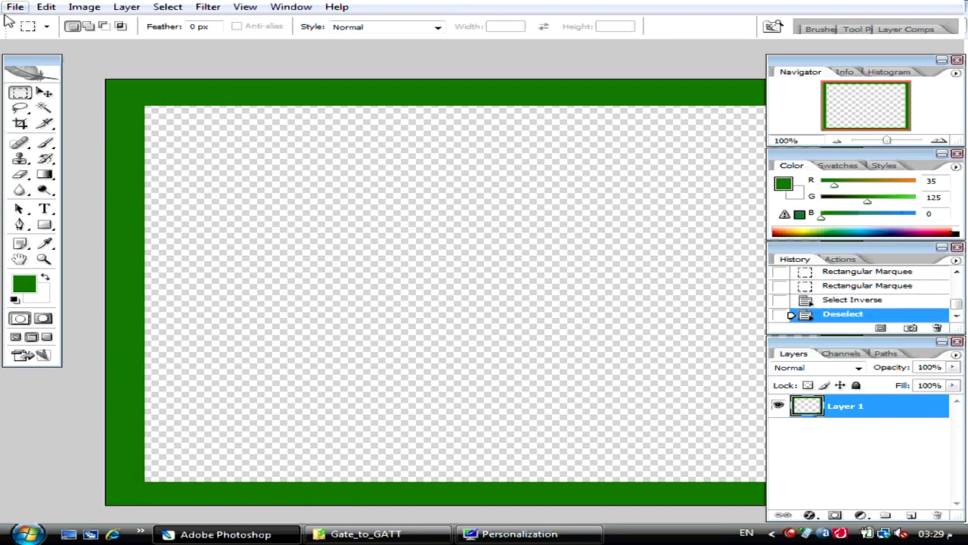
Draw a circular selection in the frame's top-left inner corner and nudge it left.
{"action": "left_click_drag", "start_coordinate": [21, 93], "coordinate": [81, 109]}
{"action": "left_click", "coordinate": [79, 105]}
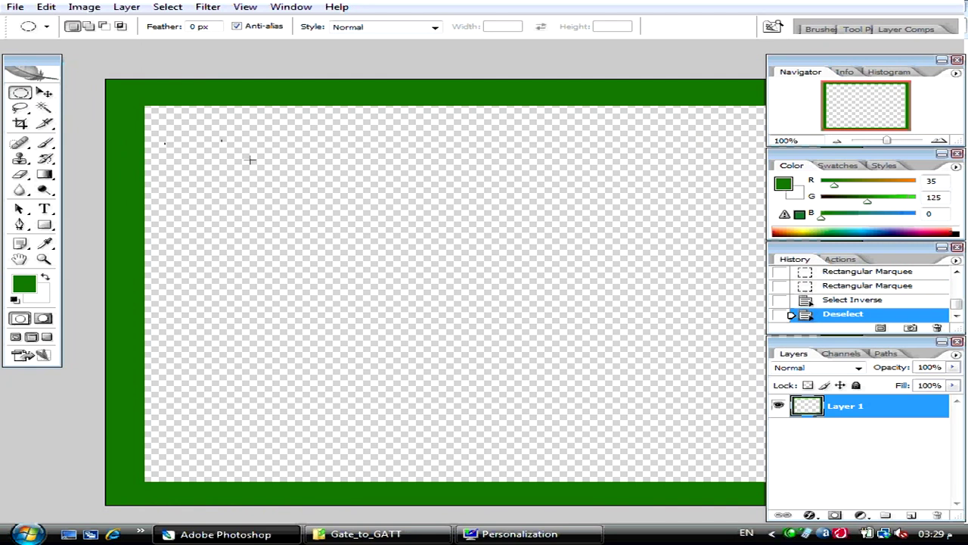
{"action": "mouse_move", "coordinate": [251, 159]}
{"action": "left_mouse_down"}
{"action": "mouse_move", "coordinate": [409, 262]}
{"action": "mouse_move", "coordinate": [388, 250]}
{"action": "left_mouse_up"}
{"action": "left_click_drag", "start_coordinate": [388, 251], "coordinate": [392, 245]}
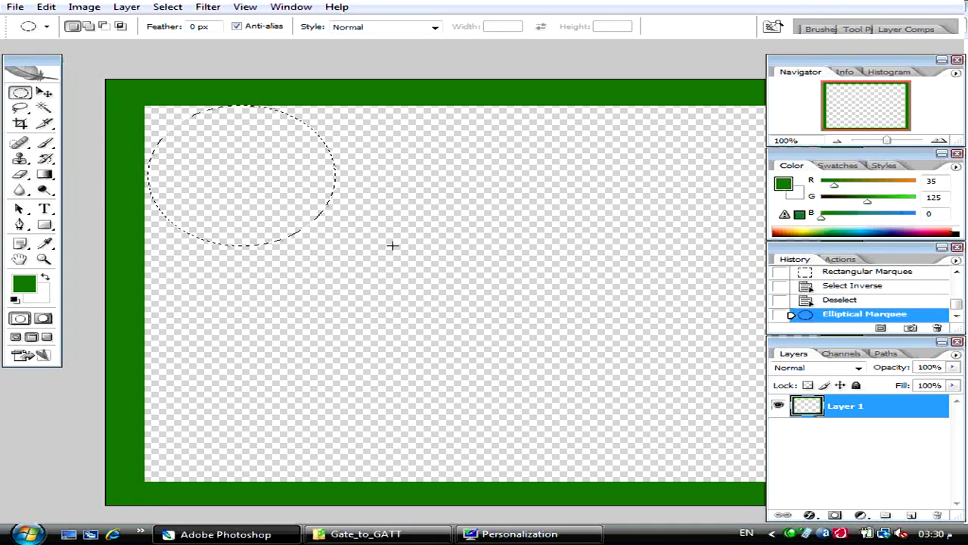
{"action": "key", "text": "Left"}
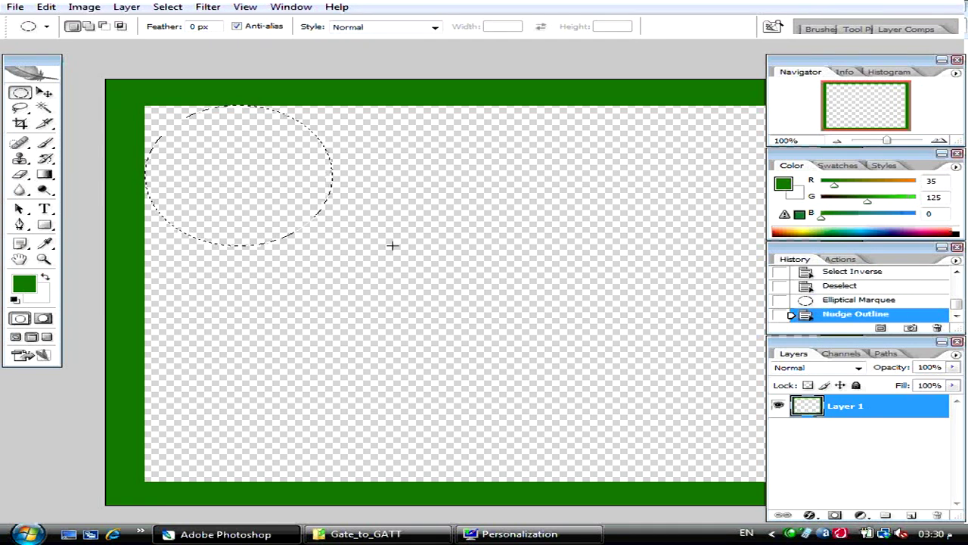
At 200% zoom, nudge the circle into place, then return to 100%.
{"action": "key", "text": "ctrl+plus"}
{"action": "mouse_move", "coordinate": [393, 244]}
{"action": "left_mouse_down"}
{"action": "mouse_move", "coordinate": [402, 229]}
{"action": "mouse_move", "coordinate": [469, 274]}
{"action": "left_mouse_up"}
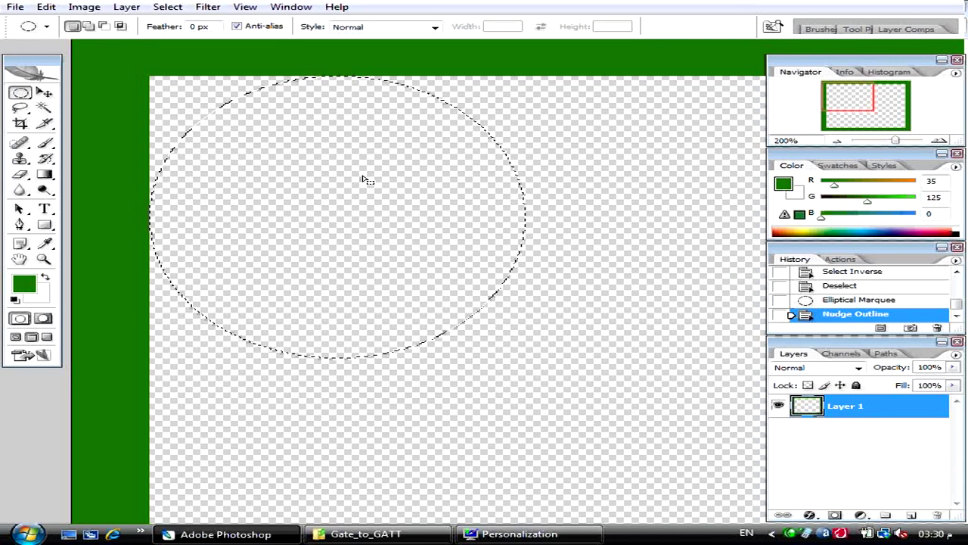
{"action": "key", "text": "shift+Down"}
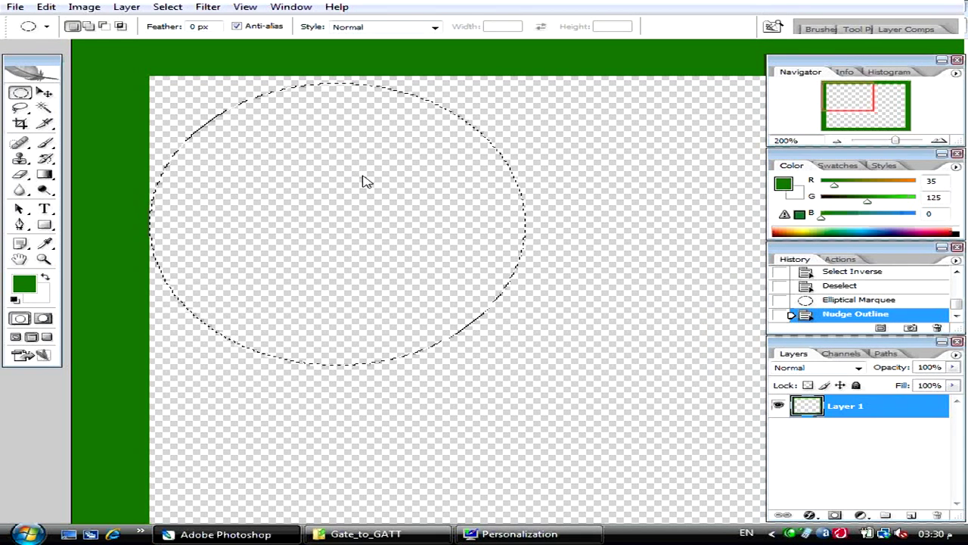
{"action": "key", "text": "shift+Up"}
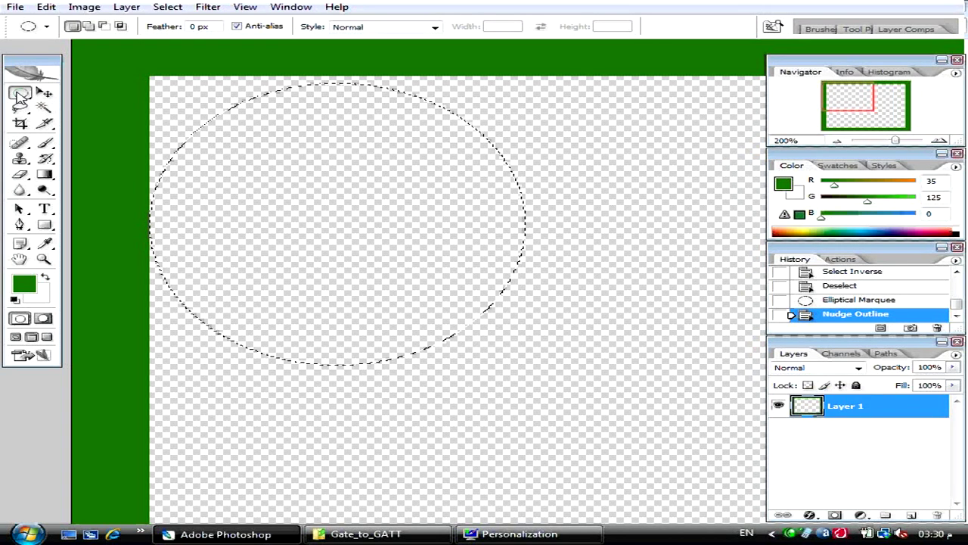
{"action": "left_click", "coordinate": [44, 93]}
{"action": "key", "text": "Down"}
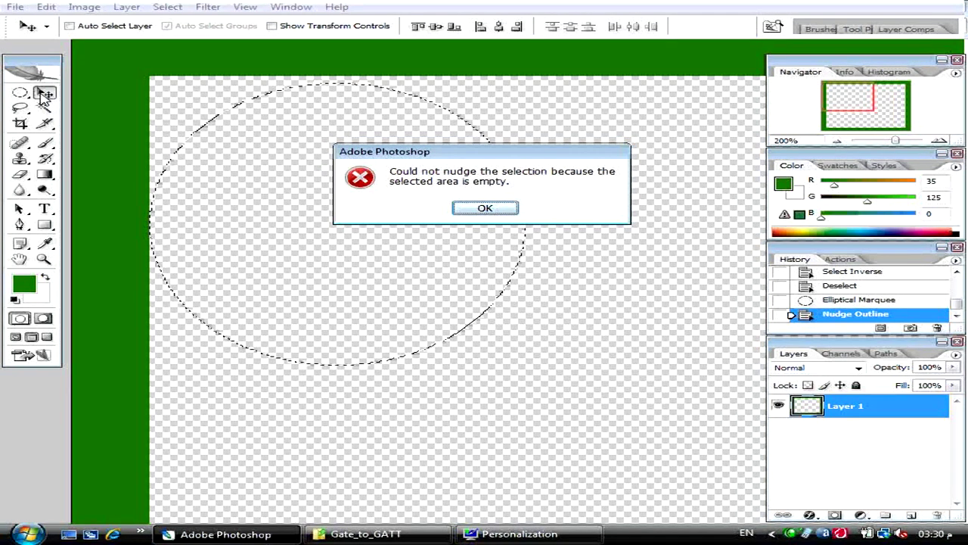
{"action": "key", "text": "Return"}
{"action": "key", "text": "m"}
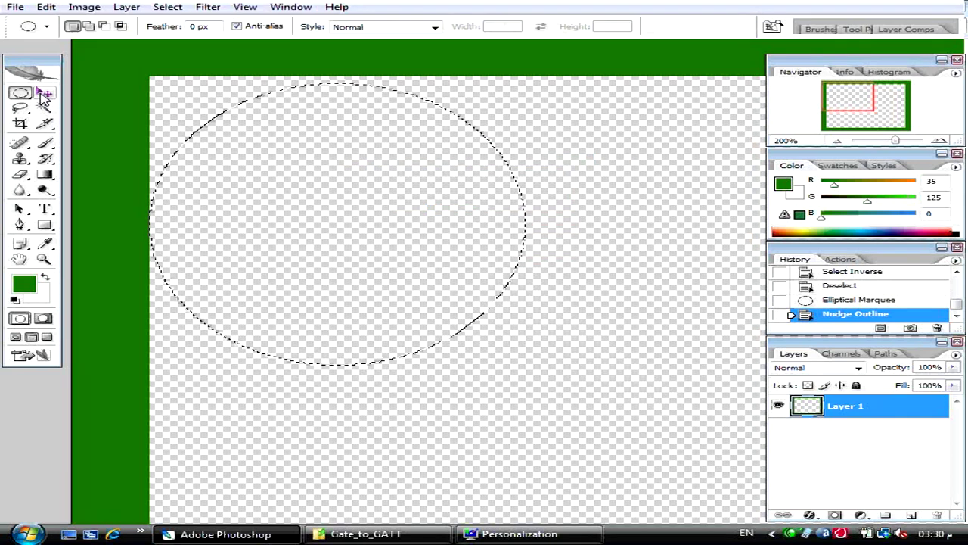
{"action": "key", "text": "Up"}
{"action": "key", "text": "Up"}
{"action": "key", "text": "Up"}
{"action": "key", "text": "Up"}
{"action": "key", "text": "Up"}
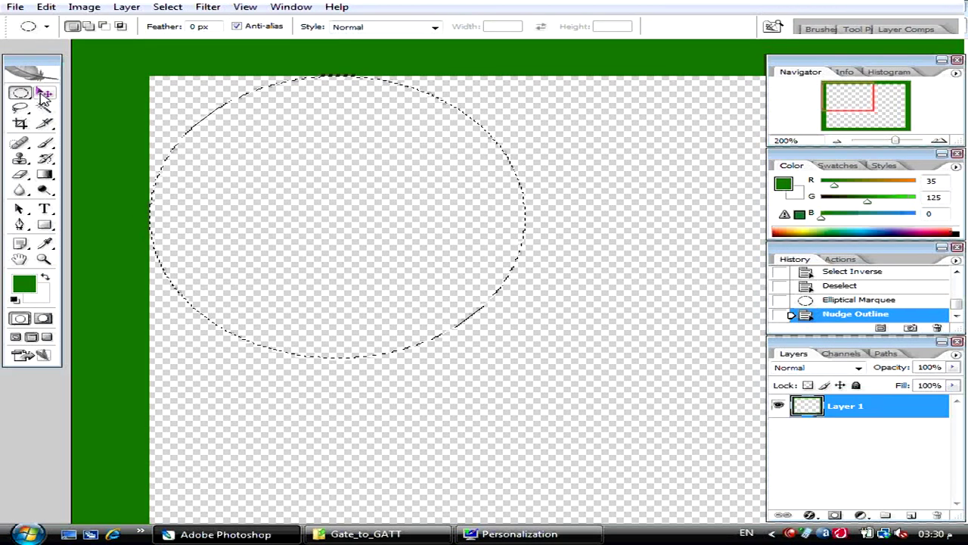
{"action": "key", "text": "ctrl+minus"}
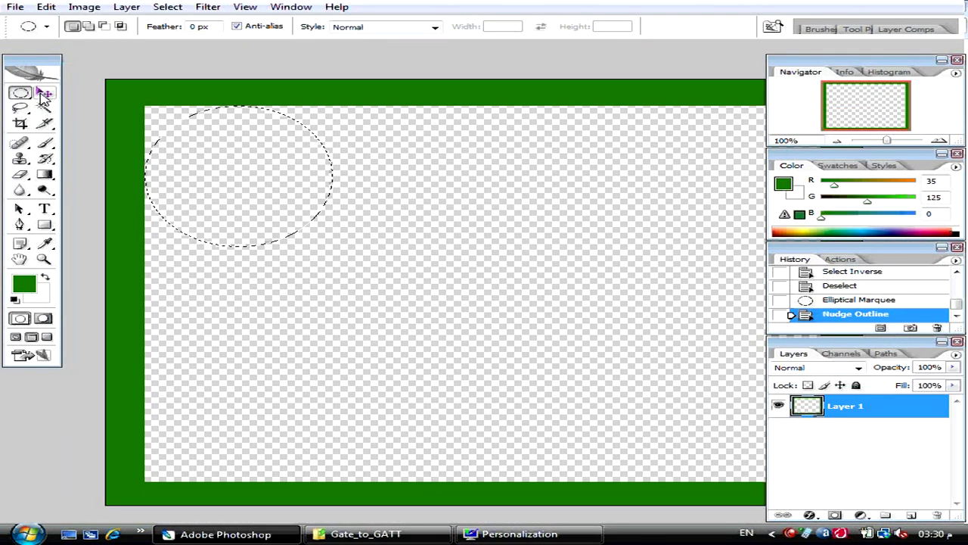
Add rectangles to the circle selection covering the rest of the frame interior.
{"action": "left_click", "coordinate": [21, 93]}
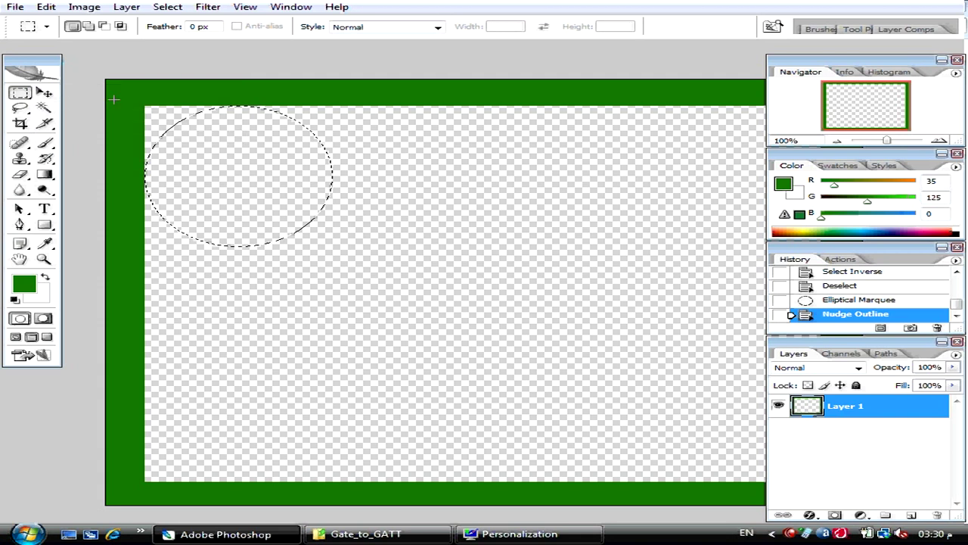
{"action": "key", "text": "f"}
{"action": "key", "text": "Tab"}
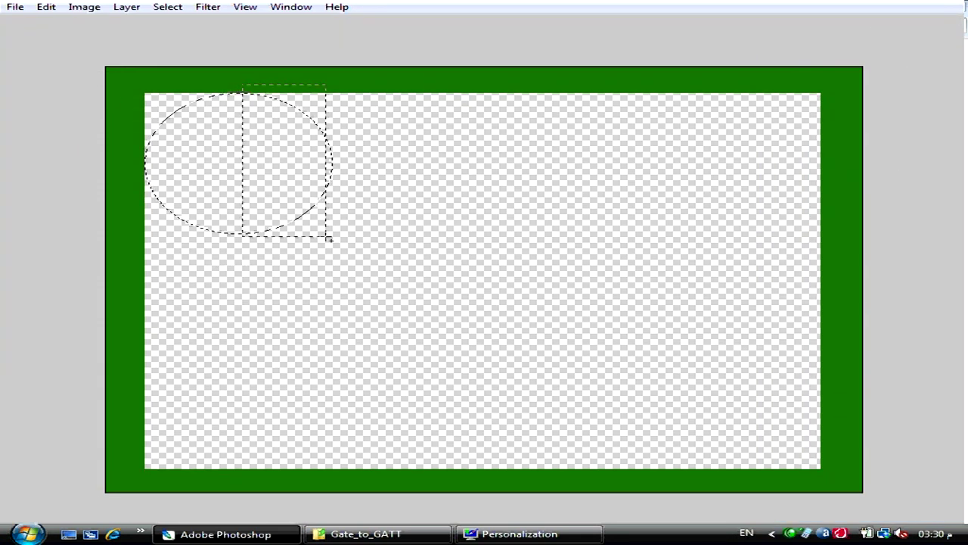
{"action": "left_click_drag", "start_coordinate": [329, 238], "coordinate": [852, 481]}
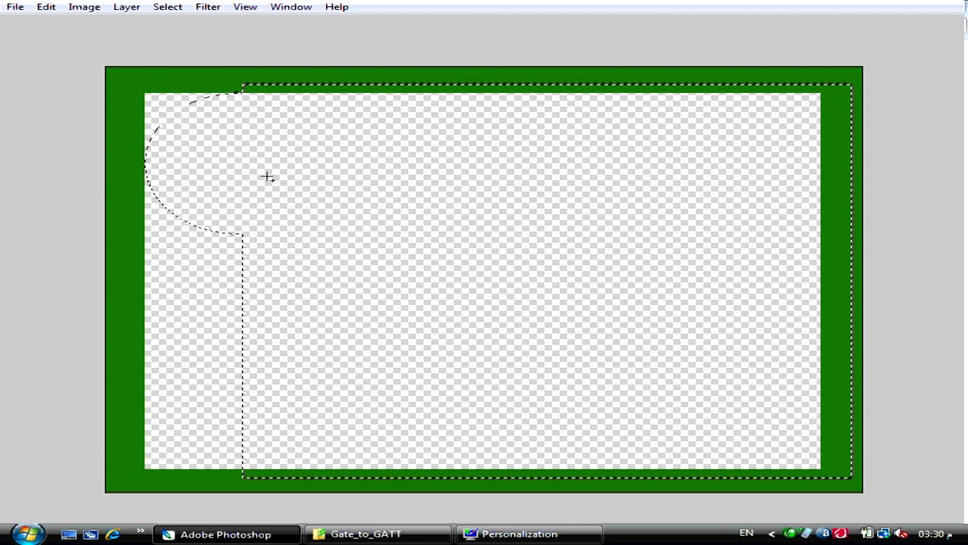
{"action": "left_click_drag", "start_coordinate": [275, 167], "coordinate": [135, 474]}
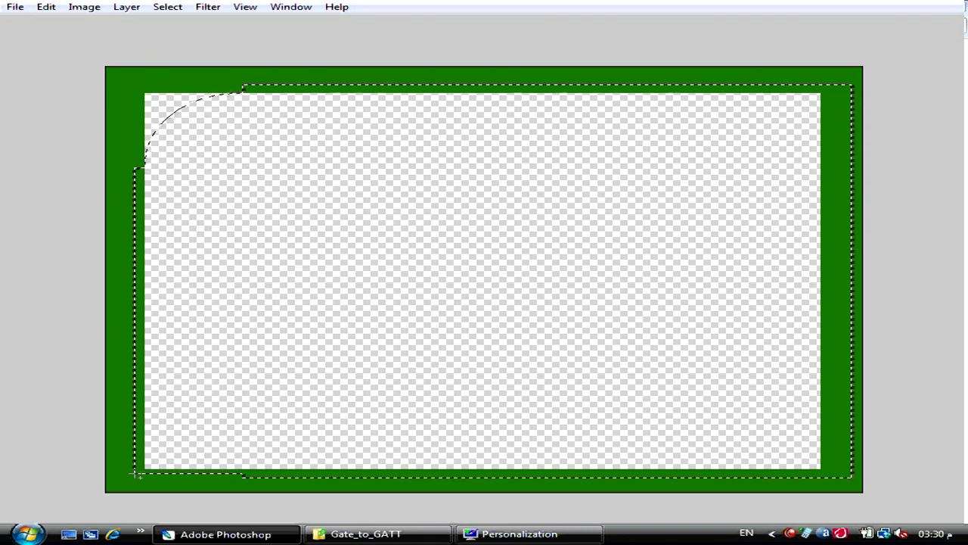
{"action": "key", "text": "Tab"}
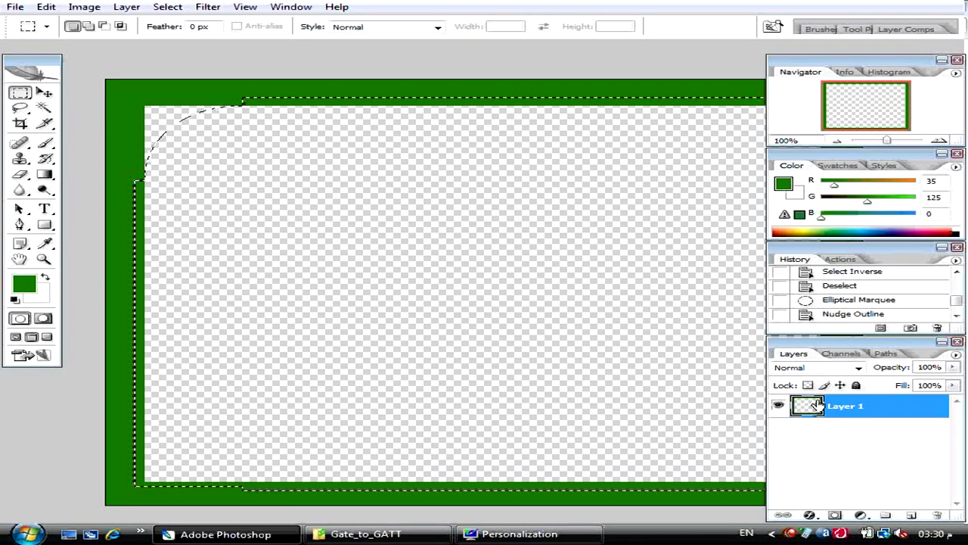
{"action": "left_click", "coordinate": [780, 406]}
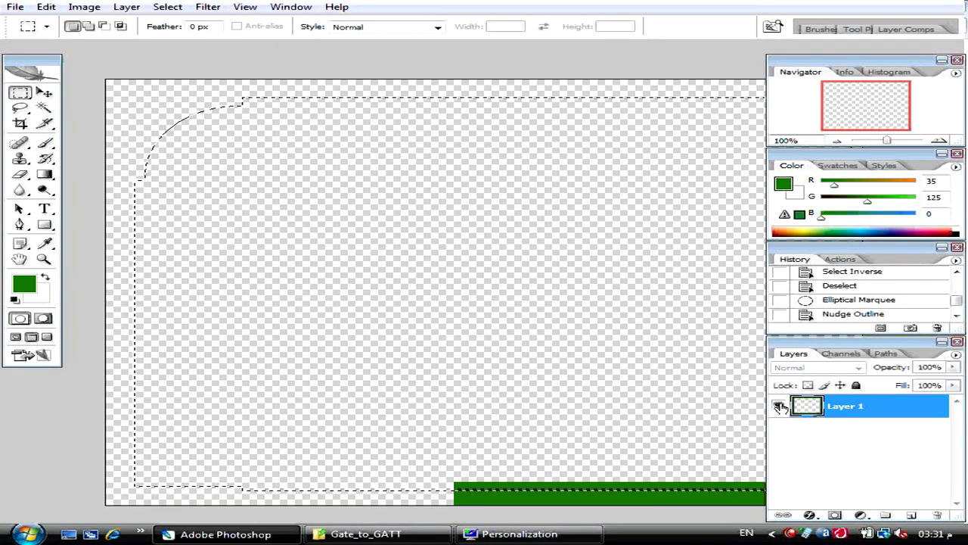
{"action": "left_click", "coordinate": [779, 406]}
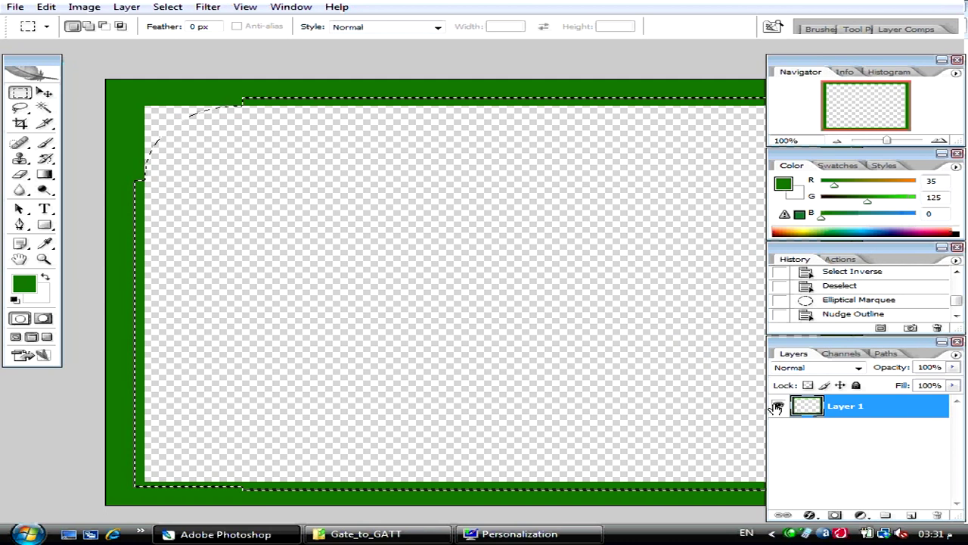
{"action": "key", "text": "alt+s"}
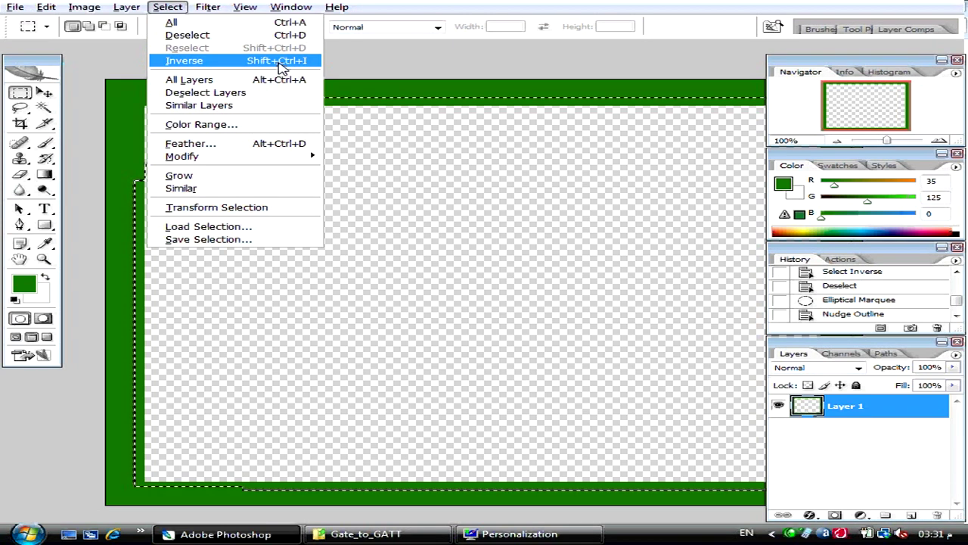
Invert the selection to the frame border, fill it green, and deselect.
{"action": "left_click", "coordinate": [280, 66]}
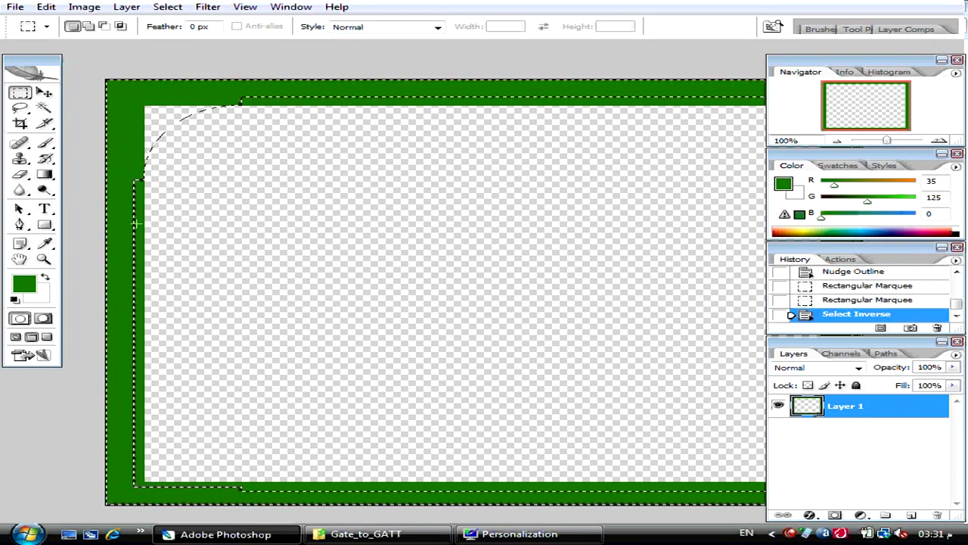
{"action": "key", "text": "ctrl+z"}
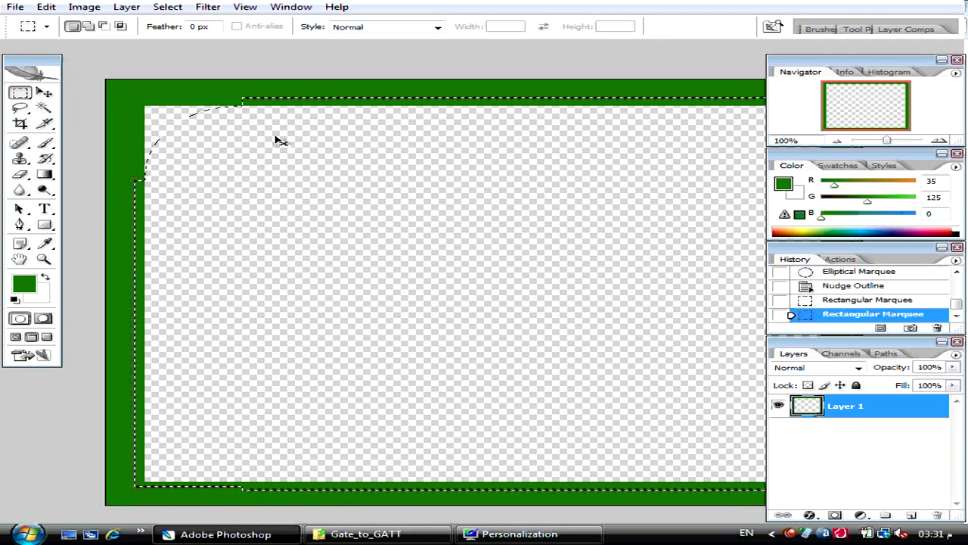
{"action": "key", "text": "ctrl+shift+i"}
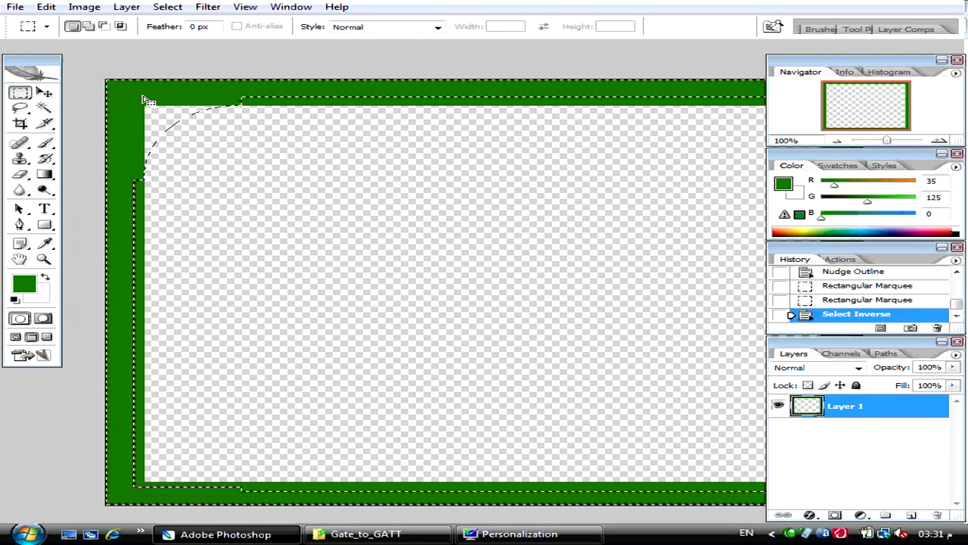
{"action": "key", "text": "alt+BackSpace"}
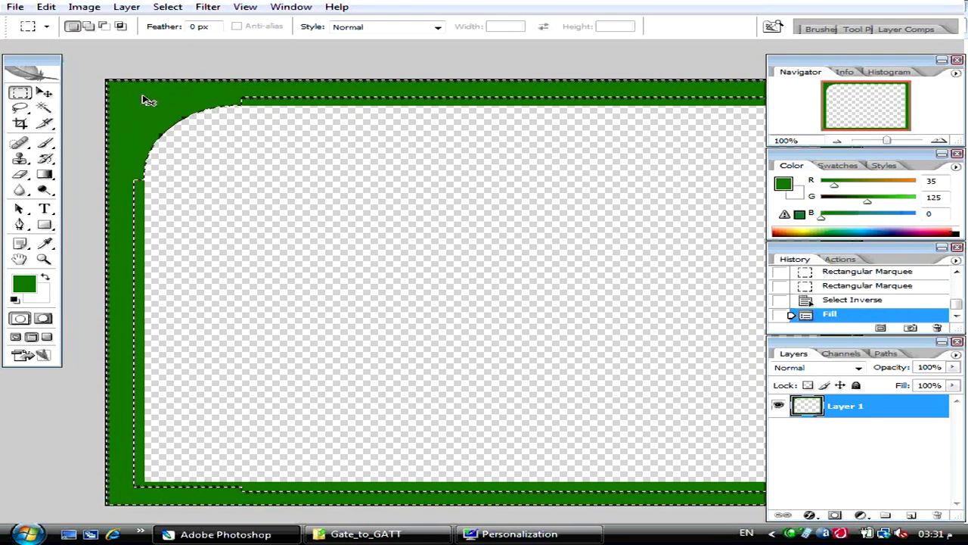
{"action": "key", "text": "ctrl+d"}
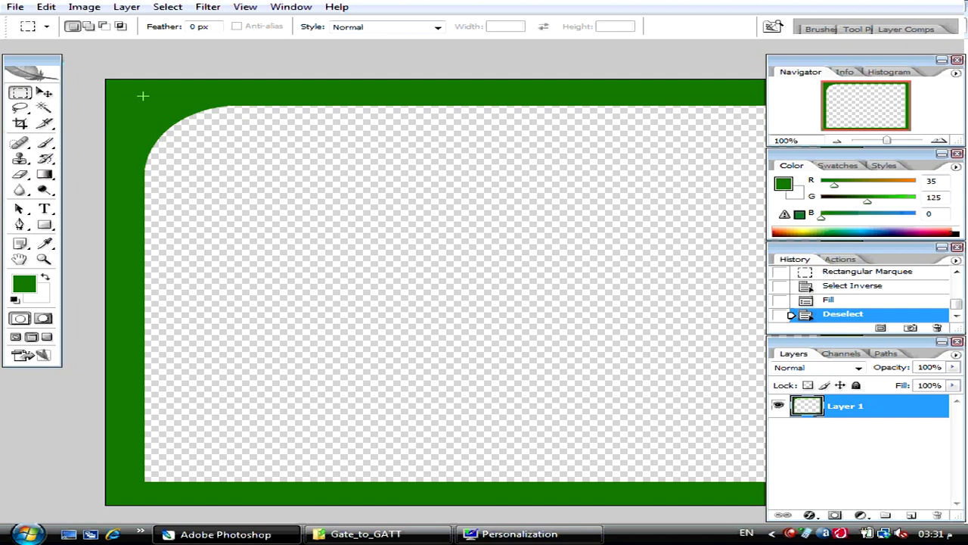
{"action": "key", "text": "Tab"}
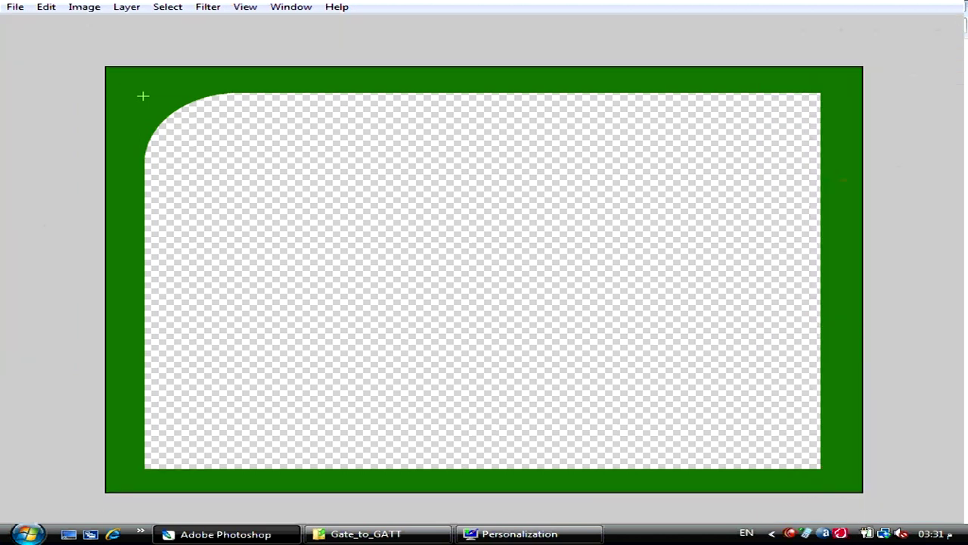
{"action": "key", "text": "Tab"}
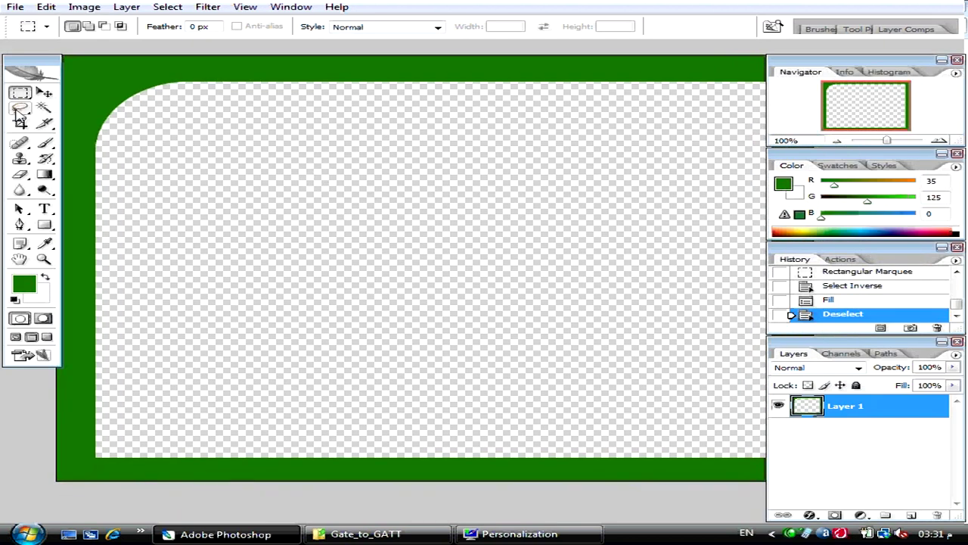
Outline a slanted notch along the bottom-right edge with the Polygonal Lasso.
{"action": "left_click", "coordinate": [20, 110]}
{"action": "right_click", "coordinate": [20, 110]}
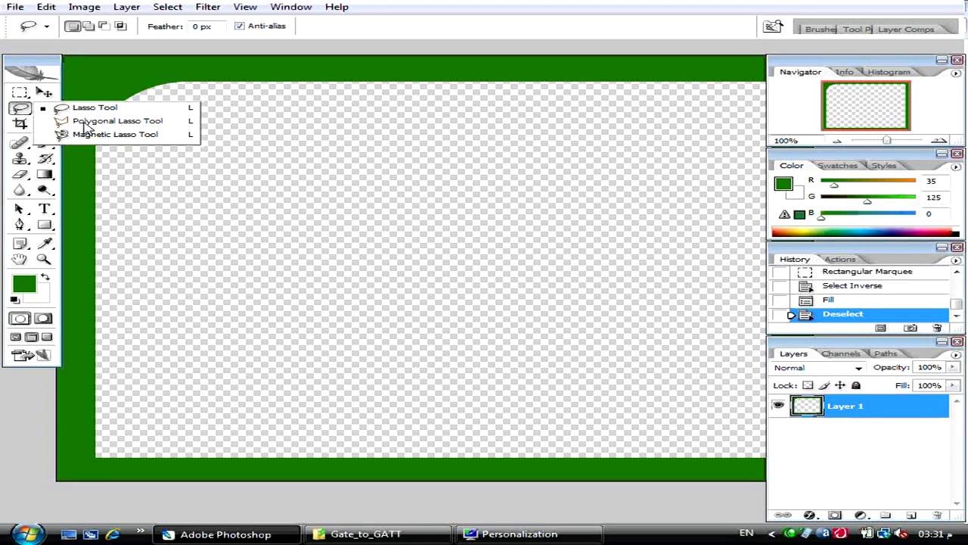
{"action": "left_click", "coordinate": [85, 123]}
{"action": "mouse_move", "coordinate": [404, 169]}
{"action": "left_mouse_down"}
{"action": "mouse_move", "coordinate": [434, 167]}
{"action": "mouse_move", "coordinate": [436, 140]}
{"action": "left_mouse_up"}
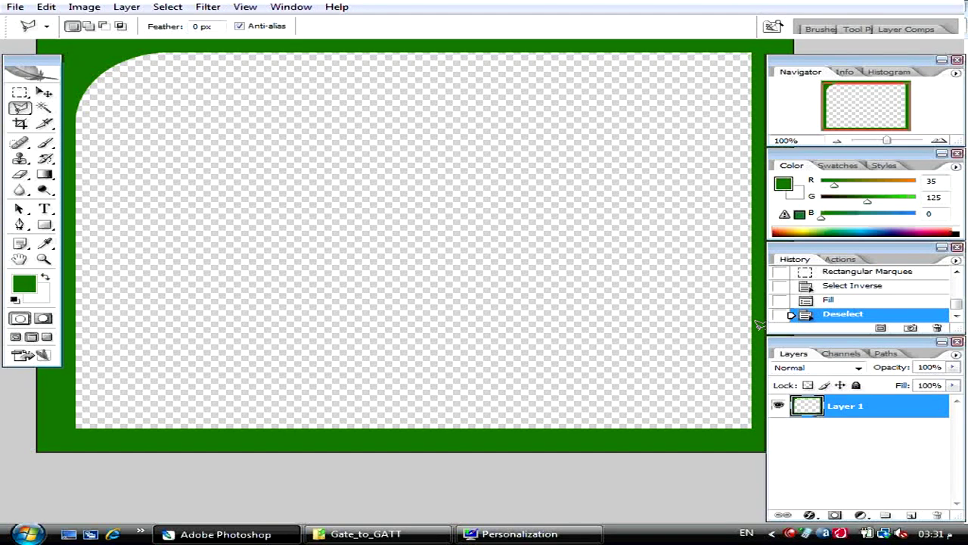
{"action": "left_click", "coordinate": [755, 331]}
{"action": "left_click", "coordinate": [709, 407]}
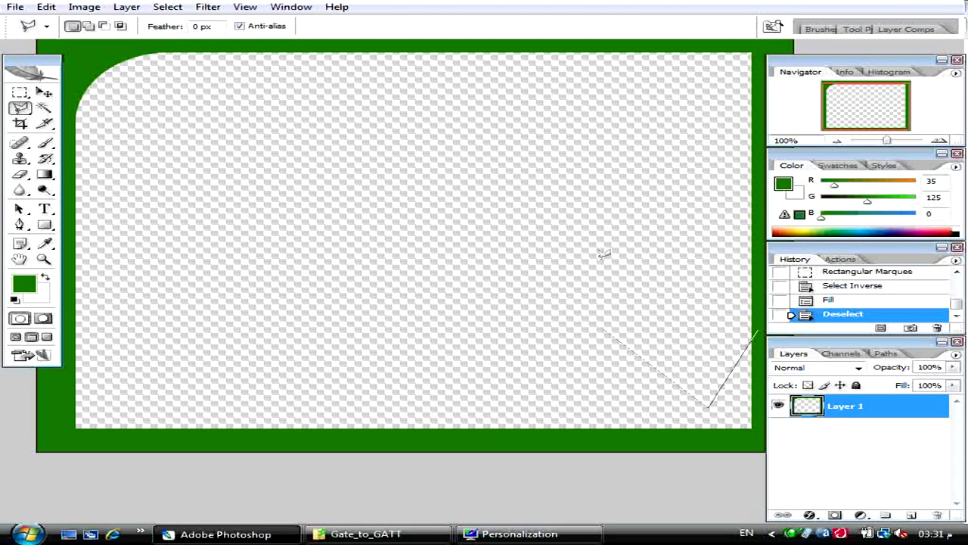
{"action": "left_click", "coordinate": [441, 407]}
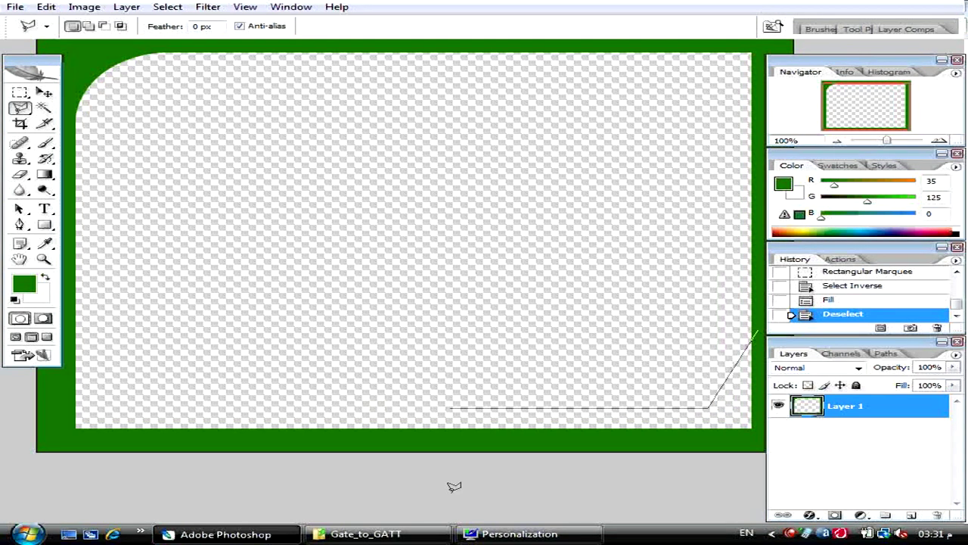
{"action": "left_click", "coordinate": [390, 432]}
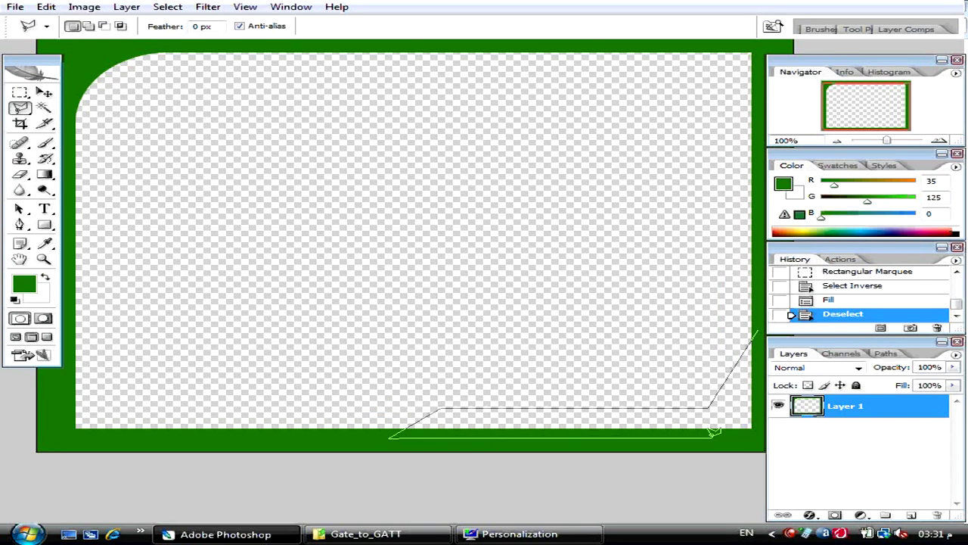
{"action": "left_click_drag", "start_coordinate": [654, 392], "coordinate": [403, 385]}
{"action": "left_click", "coordinate": [540, 429]}
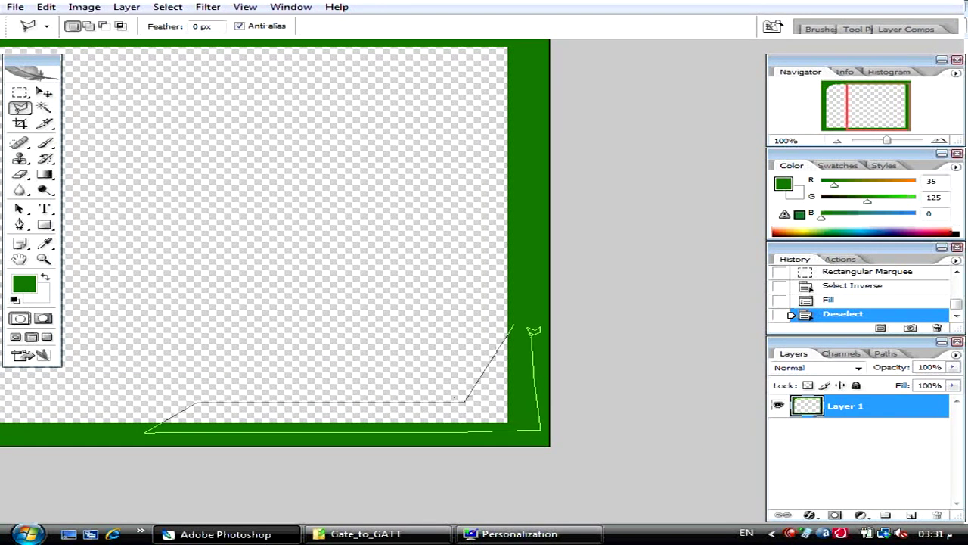
{"action": "double_click", "coordinate": [525, 328]}
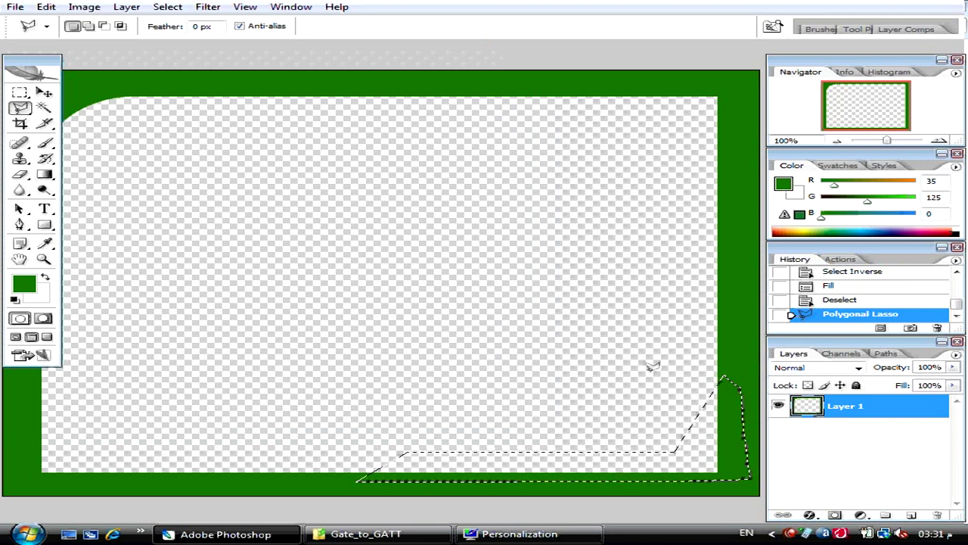
Fill the notch selection with green.
{"action": "left_click", "coordinate": [780, 408]}
{"action": "left_click", "coordinate": [780, 408]}
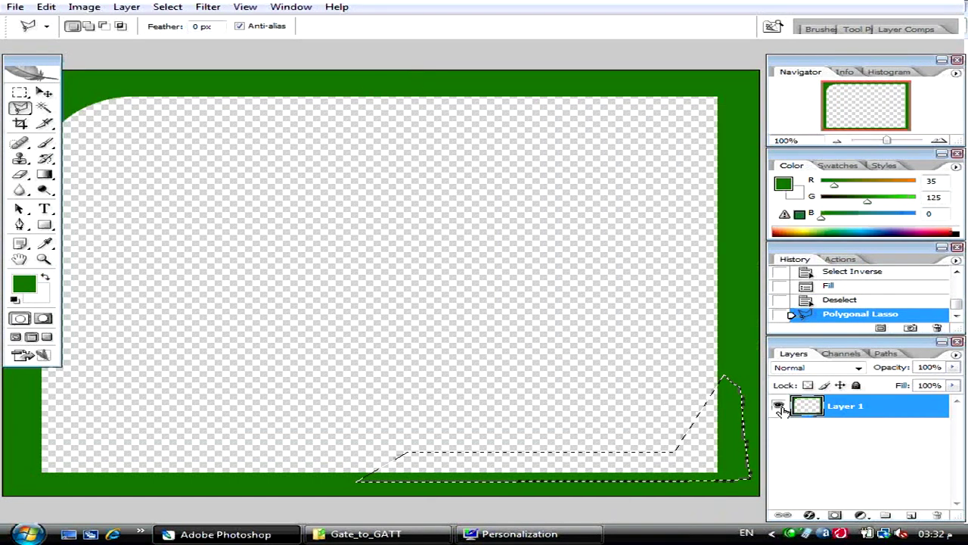
{"action": "key", "text": "alt+BackSpace"}
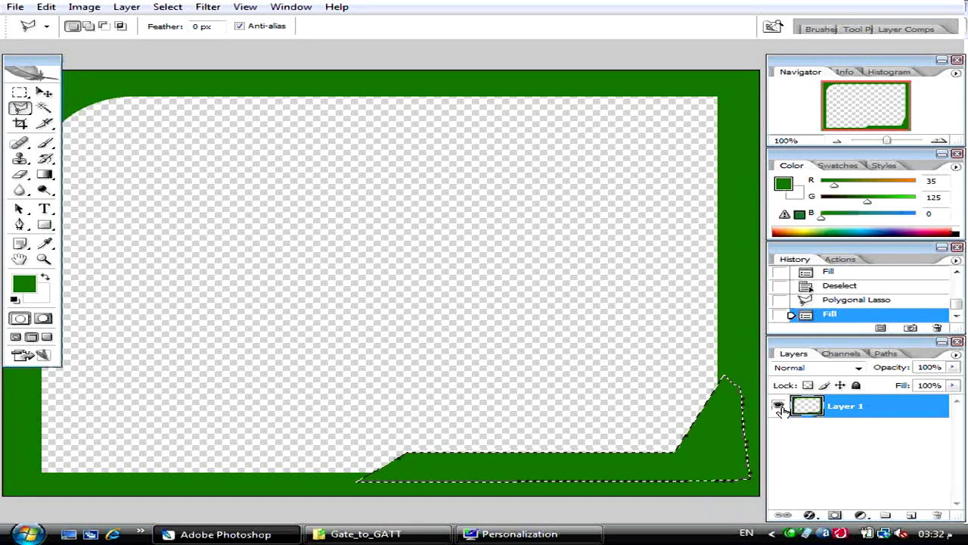
{"action": "key", "text": "alt+s"}
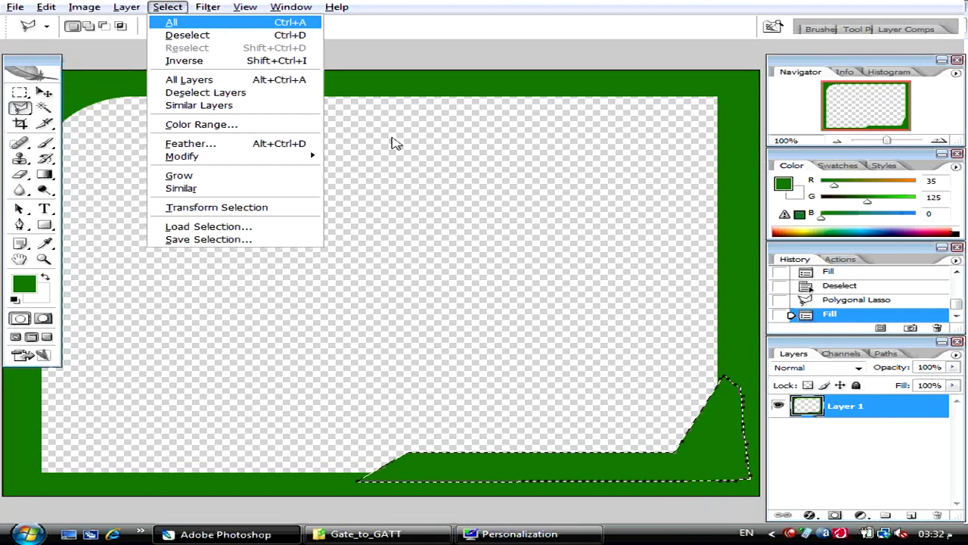
Deselect the notched frame and undo a trial Layer 1 duplicate.
{"action": "left_click", "coordinate": [277, 36]}
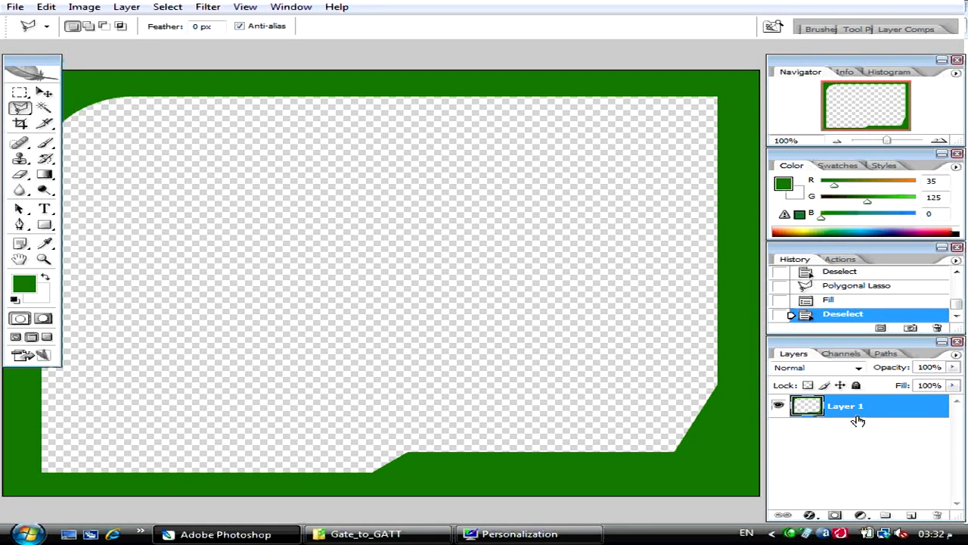
{"action": "key", "text": "ctrl+j"}
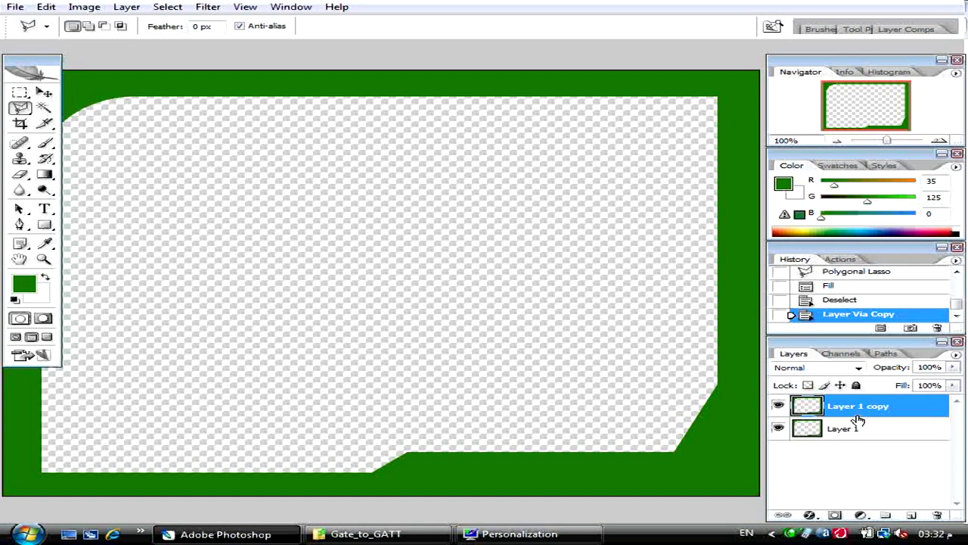
{"action": "key", "text": "ctrl+z"}
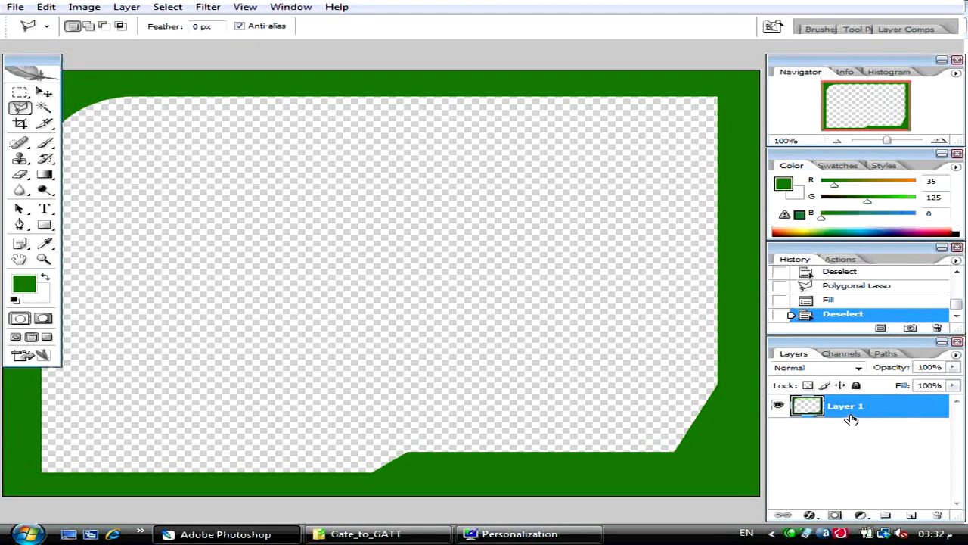
{"action": "right_click", "coordinate": [846, 409]}
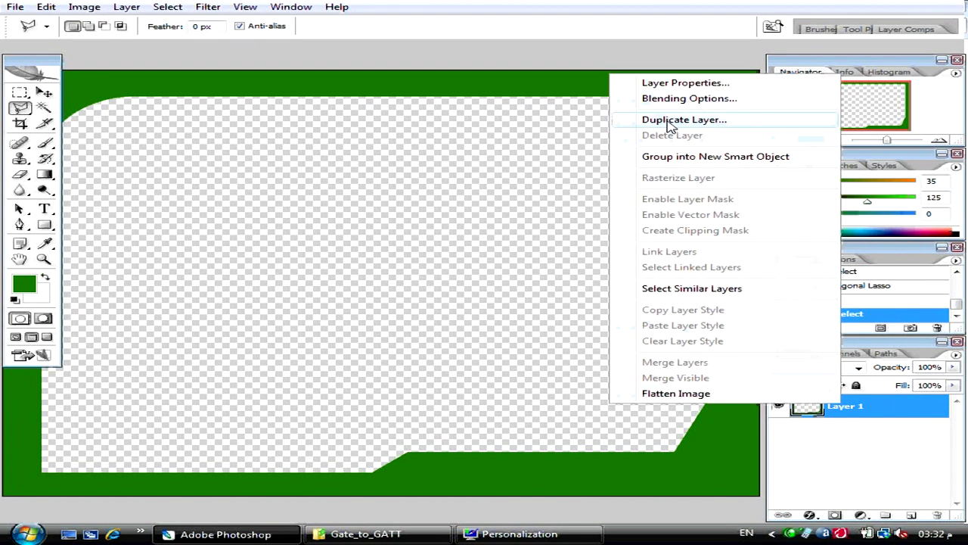
{"action": "left_click", "coordinate": [891, 444]}
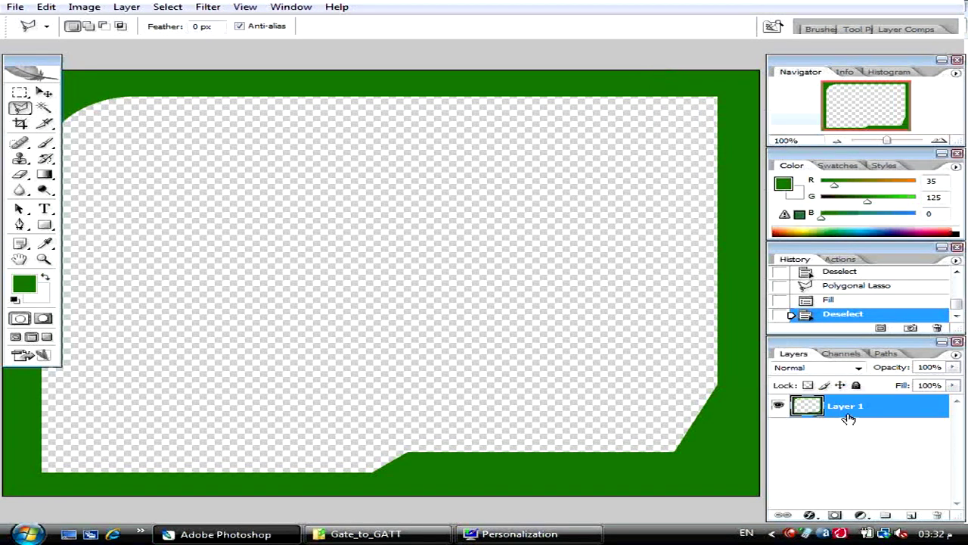
Duplicate Layer 1 as a transparency-locked copy and set the foreground colour to orange ff7d00.
{"action": "mouse_move", "coordinate": [848, 412]}
{"action": "left_mouse_down"}
{"action": "mouse_move", "coordinate": [882, 444]}
{"action": "mouse_move", "coordinate": [911, 516]}
{"action": "left_mouse_up"}
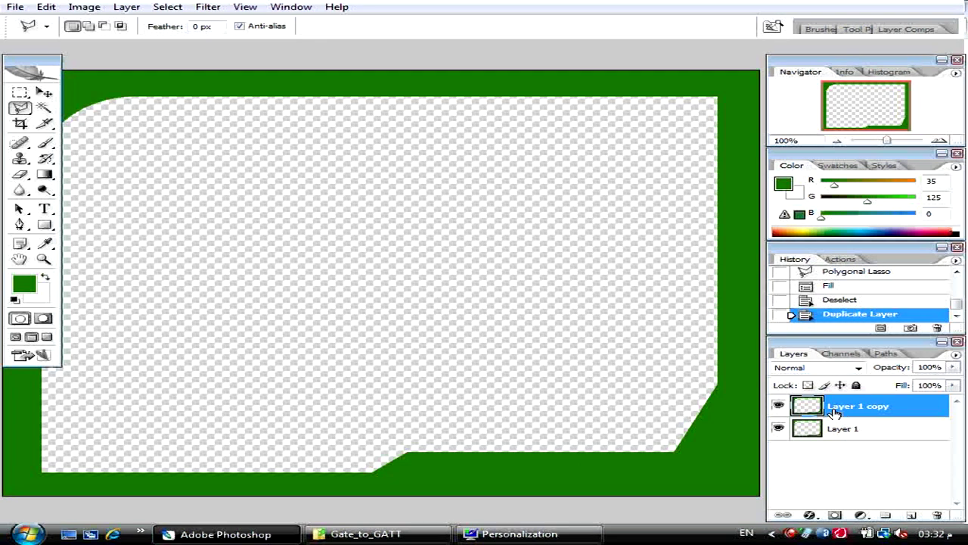
{"action": "left_click", "coordinate": [809, 386]}
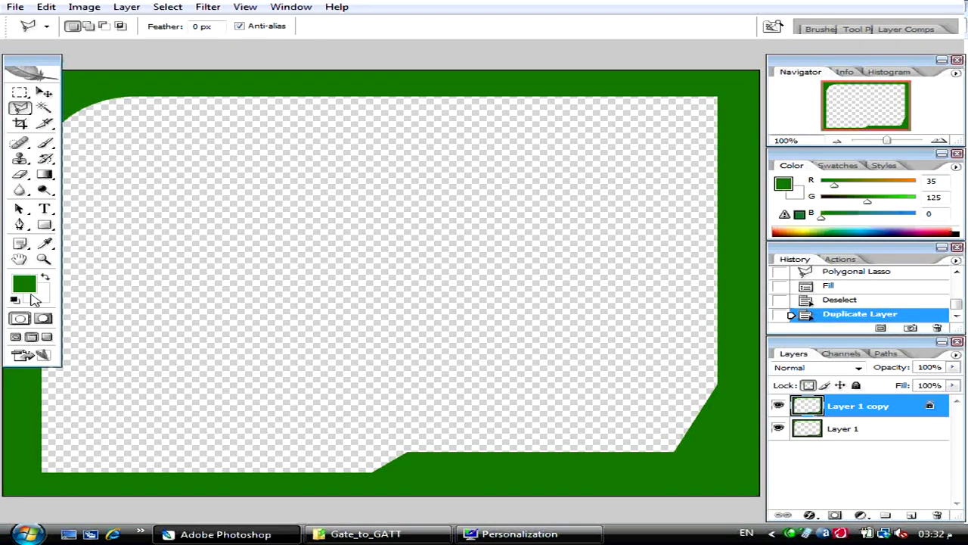
{"action": "left_click", "coordinate": [34, 288]}
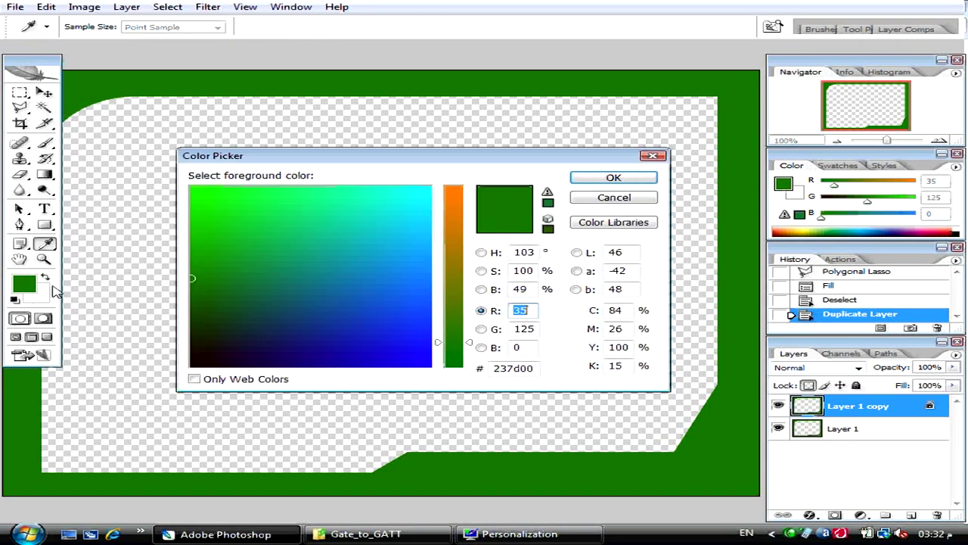
{"action": "left_click", "coordinate": [454, 194]}
{"action": "left_click_drag", "start_coordinate": [457, 197], "coordinate": [457, 186]}
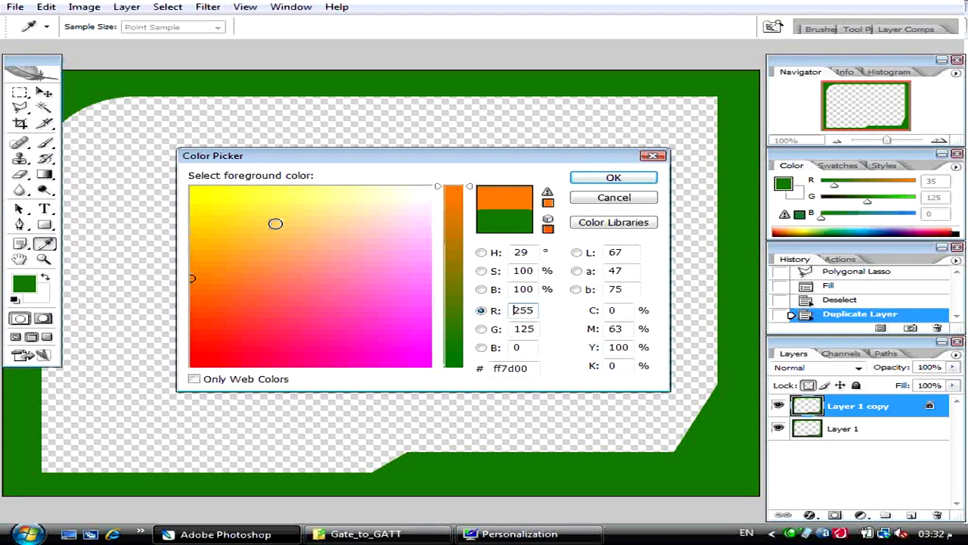
{"action": "left_click", "coordinate": [613, 177]}
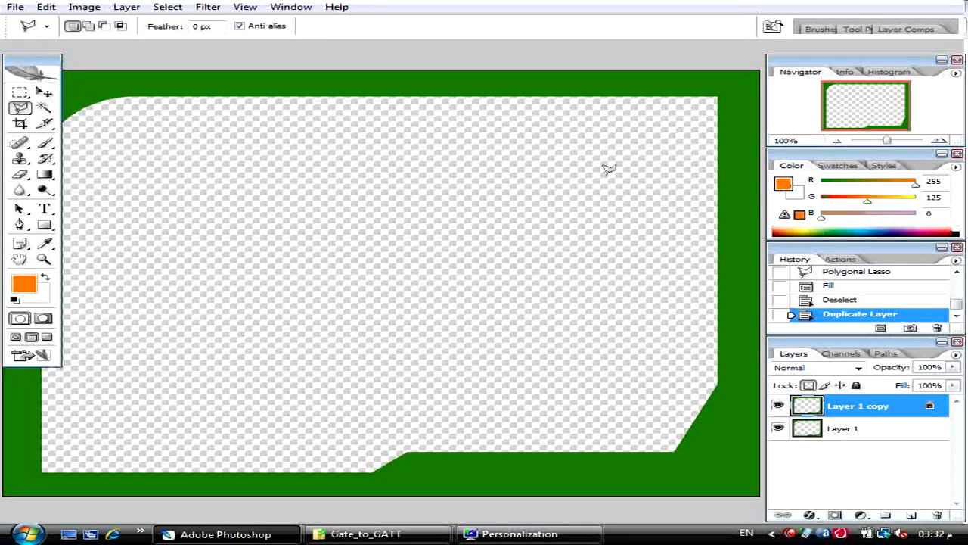
Fill the transparency-locked Layer 1 copy with orange and preview it full screen.
{"action": "key", "text": "alt+BackSpace"}
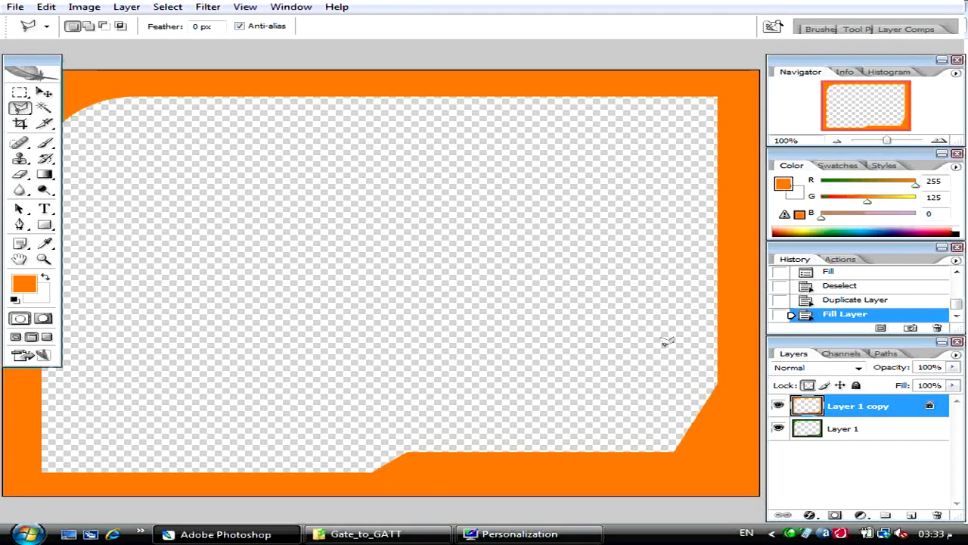
{"action": "key", "text": "f"}
{"action": "key", "text": "Tab"}
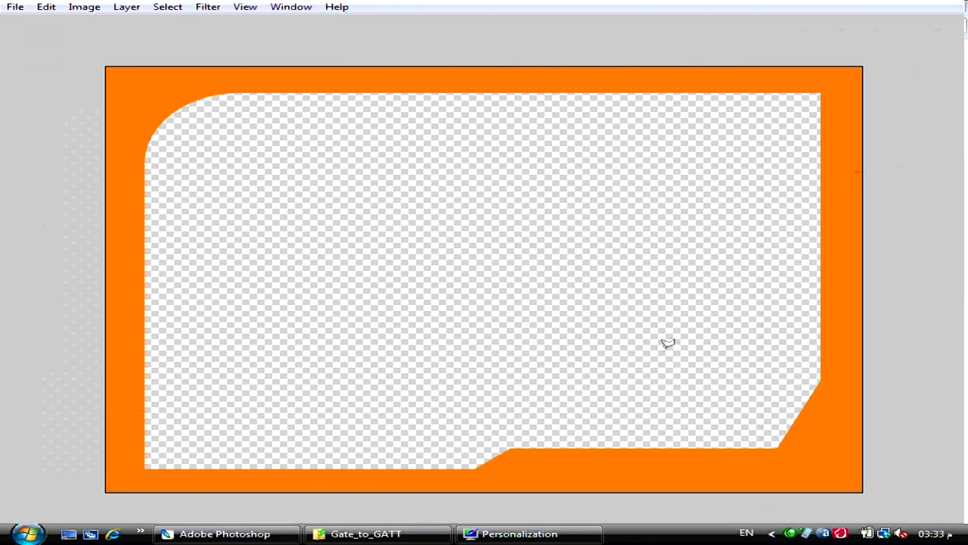
{"action": "key", "text": "Tab"}
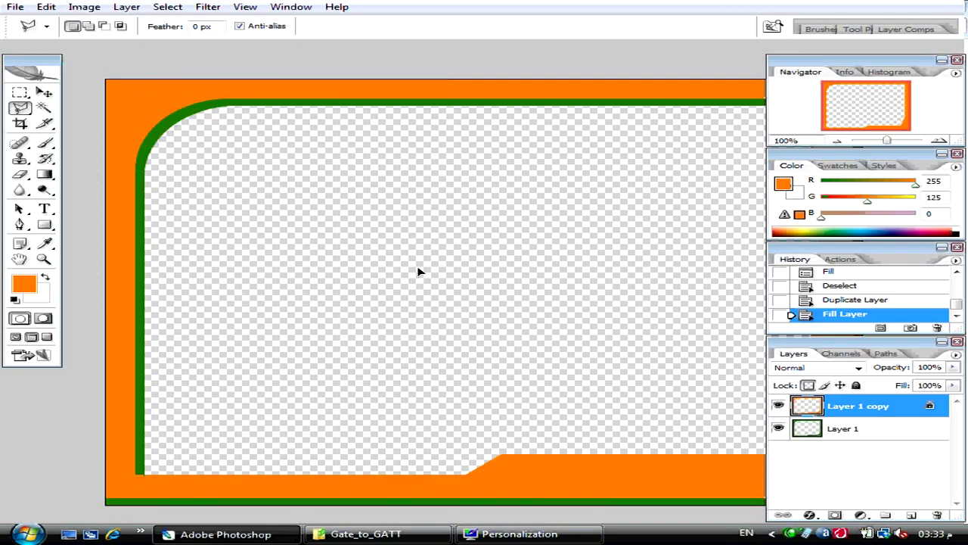
Toggle the orange copy's visibility to compare it with the green frame beneath, ending visible.
{"action": "left_click", "coordinate": [779, 406]}
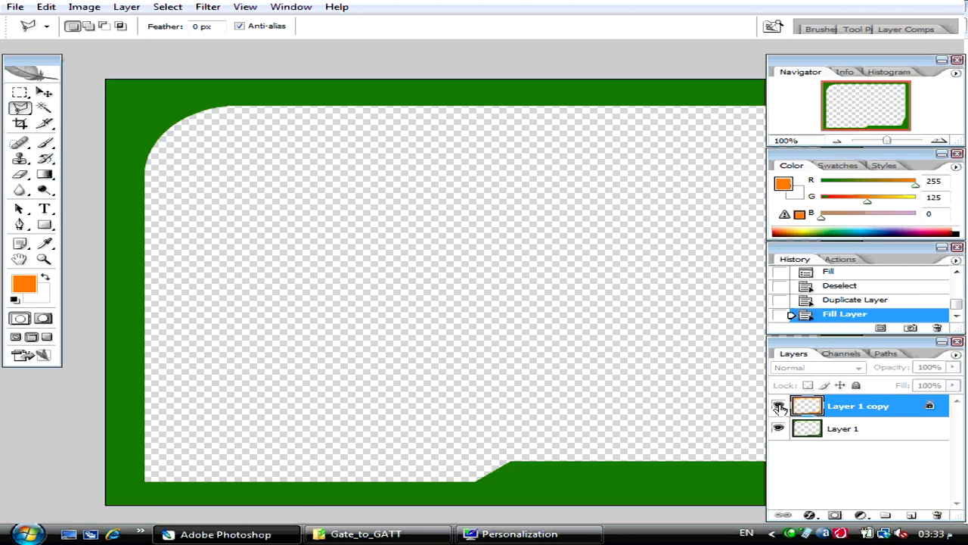
{"action": "left_click", "coordinate": [778, 407]}
{"action": "left_click", "coordinate": [779, 406]}
{"action": "left_click", "coordinate": [779, 406]}
{"action": "left_click", "coordinate": [779, 406]}
{"action": "left_click", "coordinate": [779, 407]}
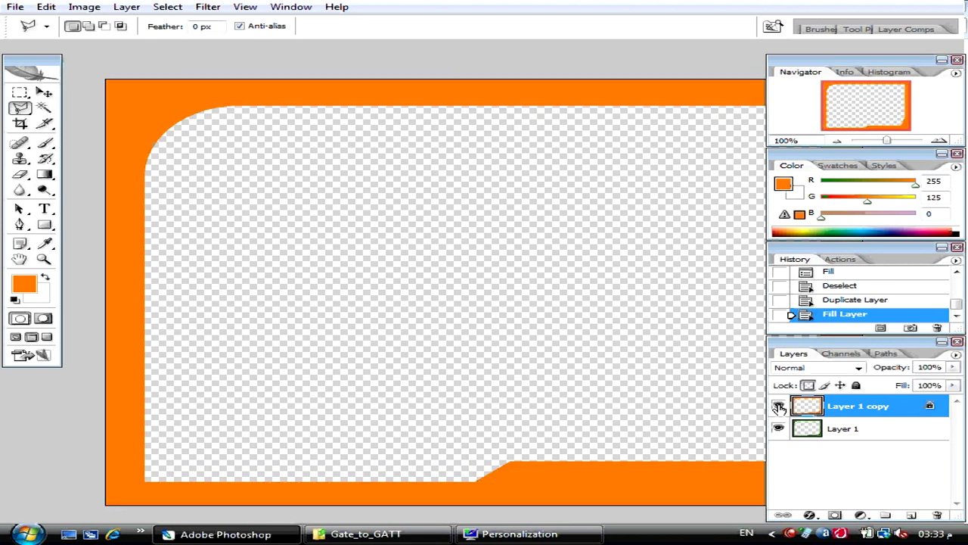
{"action": "left_click", "coordinate": [780, 407]}
{"action": "left_click", "coordinate": [780, 406]}
Hide the panels and start Free Transform on Layer 1 copy.
{"action": "key", "text": "f"}
{"action": "key", "text": "Tab"}
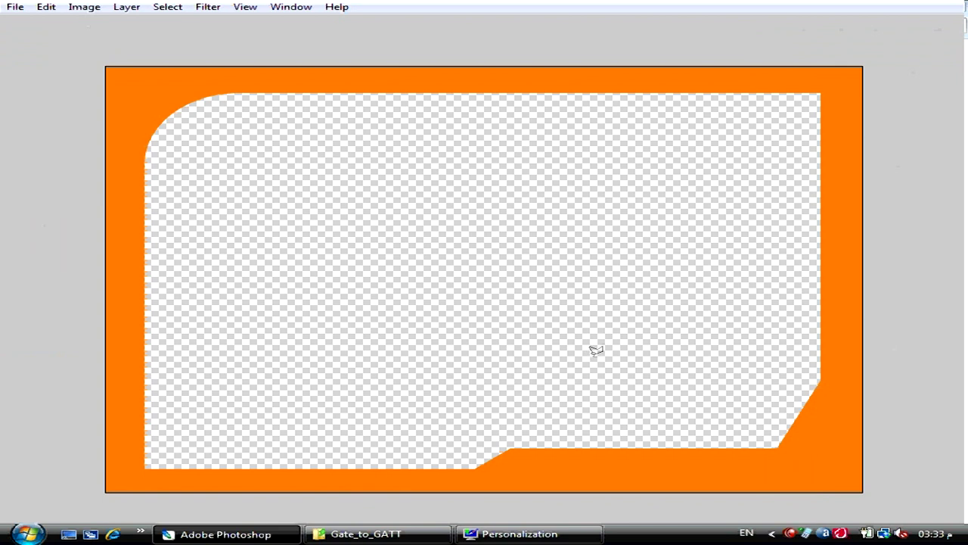
{"action": "key", "text": "ctrl+t"}
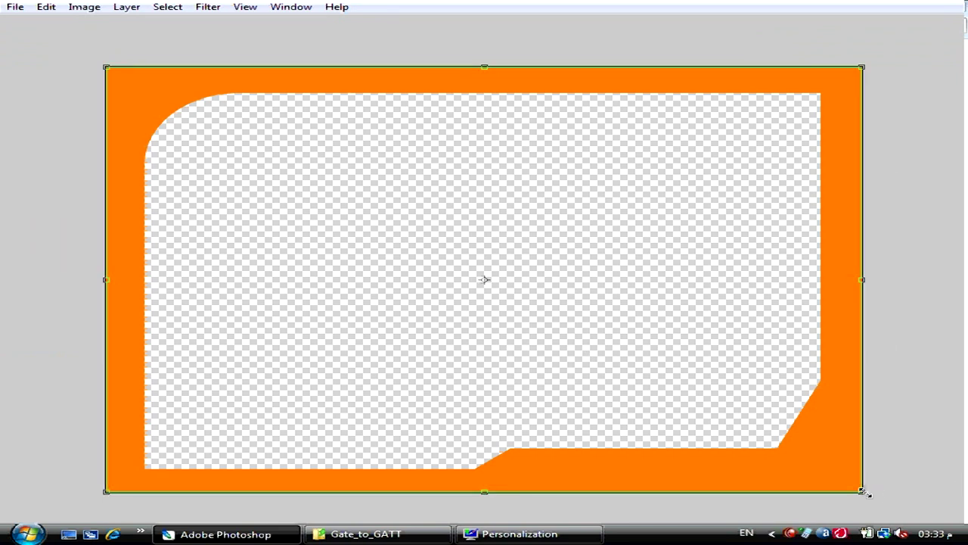
Scale the orange Layer 1 copy to 69% toward the top-left corner and apply it.
{"action": "left_click_drag", "start_coordinate": [863, 491], "coordinate": [581, 431]}
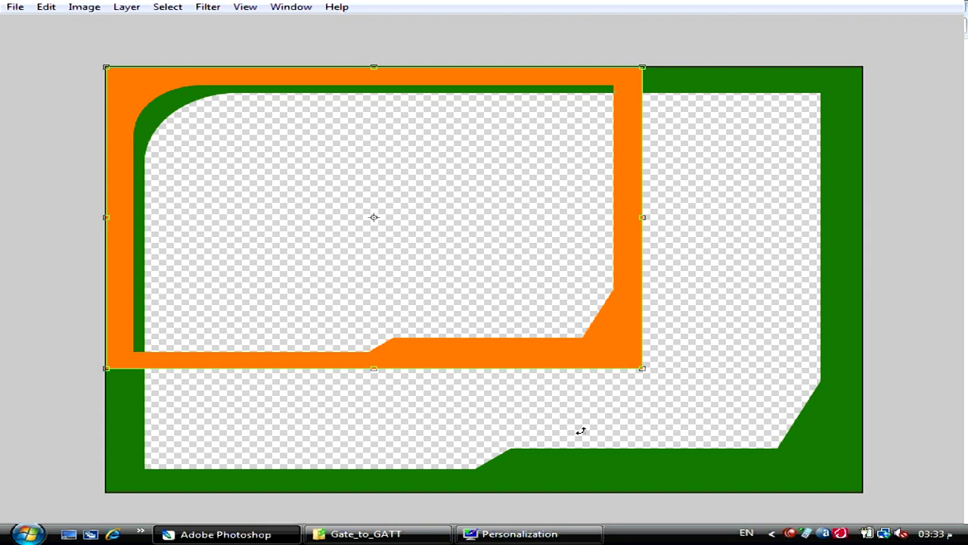
{"action": "key", "text": "Escape"}
{"action": "key", "text": "Tab"}
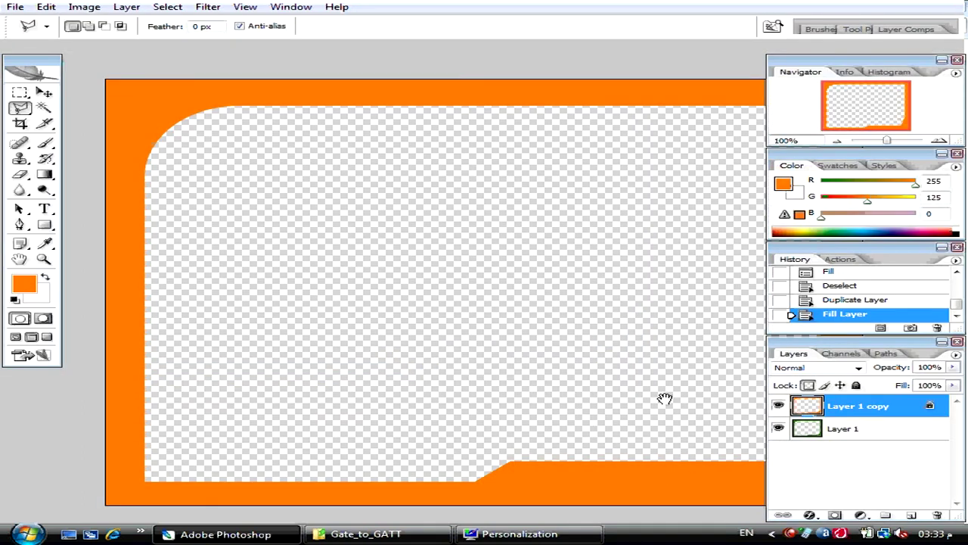
{"action": "left_click_drag", "start_coordinate": [666, 398], "coordinate": [632, 393]}
{"action": "key", "text": "ctrl+t"}
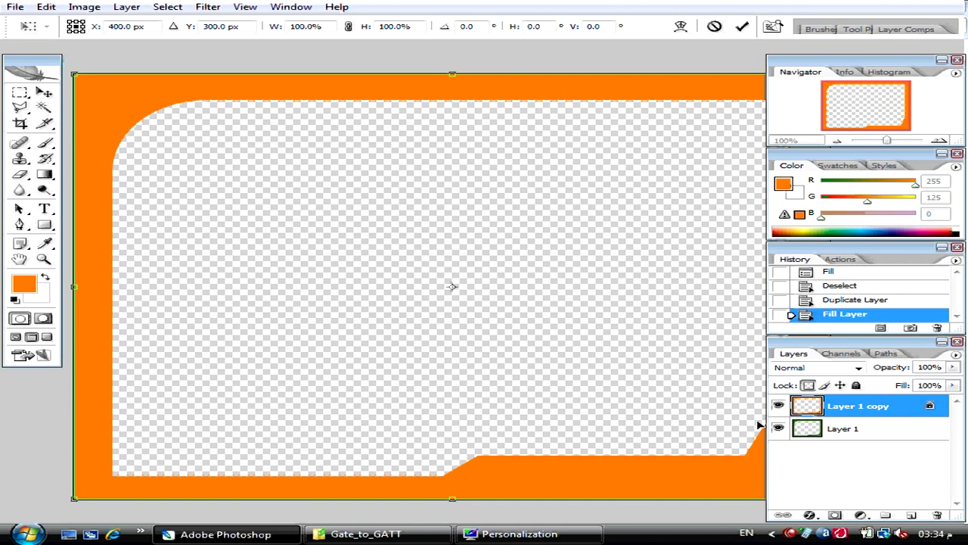
{"action": "mouse_move", "coordinate": [760, 425]}
{"action": "left_mouse_down"}
{"action": "mouse_move", "coordinate": [493, 341]}
{"action": "mouse_move", "coordinate": [540, 359]}
{"action": "left_mouse_up"}
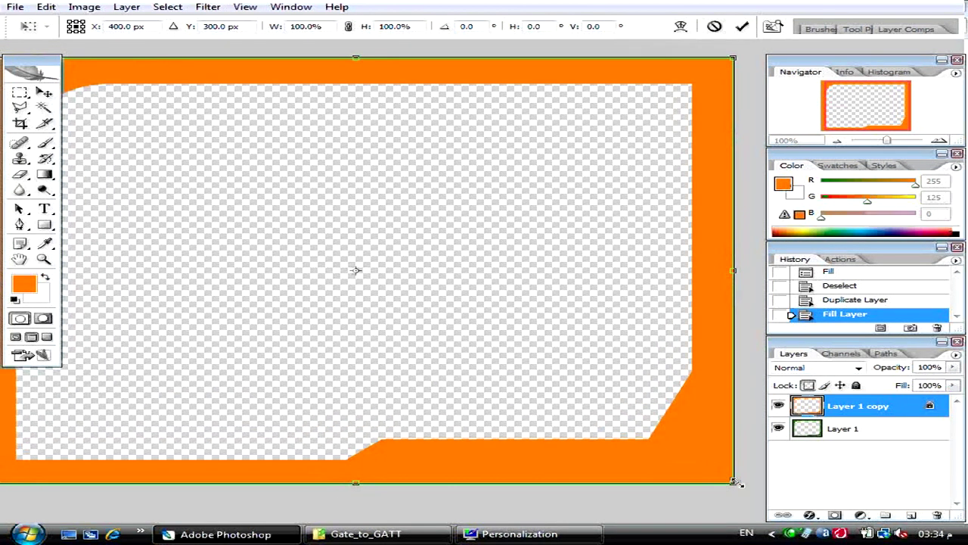
{"action": "left_click_drag", "start_coordinate": [738, 483], "coordinate": [488, 375]}
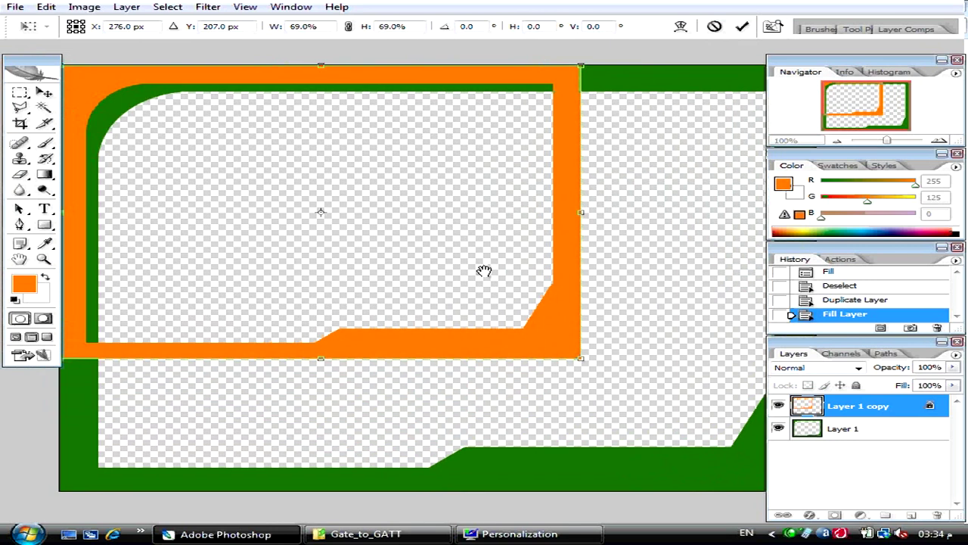
{"action": "left_click_drag", "start_coordinate": [412, 266], "coordinate": [521, 271]}
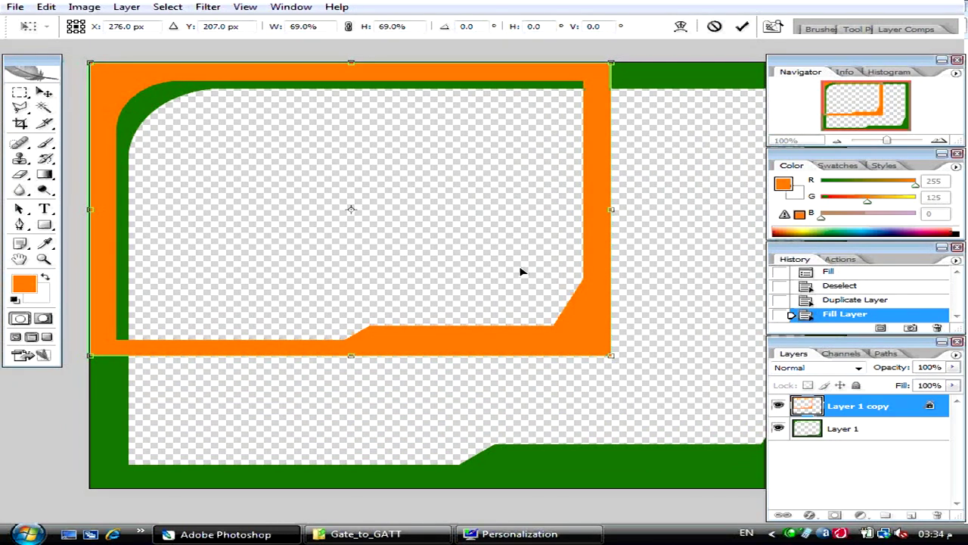
{"action": "key", "text": "Return"}
{"action": "key", "text": "l"}
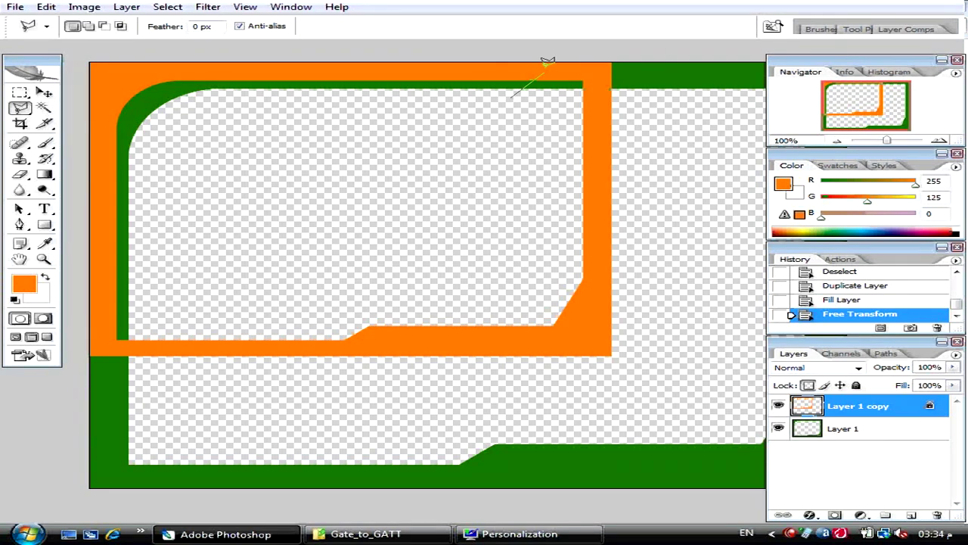
Lasso the right part of the orange frame copy, delete it, and deselect.
{"action": "left_click", "coordinate": [545, 71]}
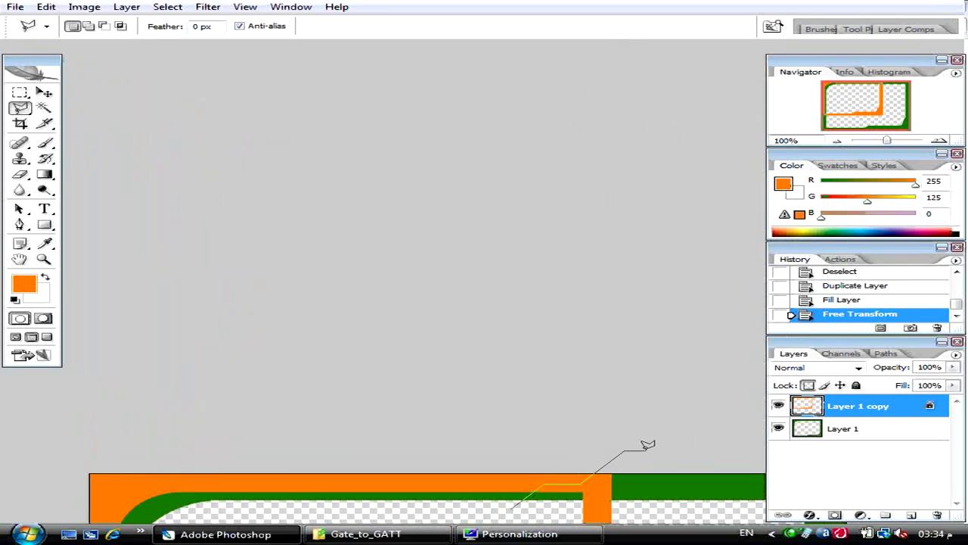
{"action": "mouse_move", "coordinate": [647, 445]}
{"action": "left_mouse_down"}
{"action": "mouse_move", "coordinate": [595, 391]}
{"action": "mouse_move", "coordinate": [558, 80]}
{"action": "mouse_move", "coordinate": [585, 65]}
{"action": "left_mouse_up"}
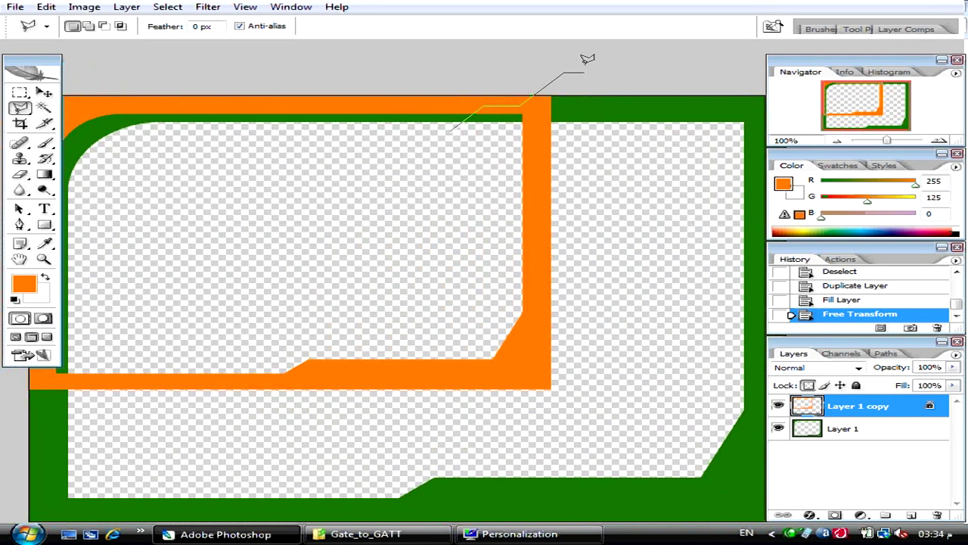
{"action": "left_click", "coordinate": [677, 406]}
{"action": "left_click", "coordinate": [598, 437]}
{"action": "left_click", "coordinate": [446, 436]}
{"action": "left_click", "coordinate": [378, 448]}
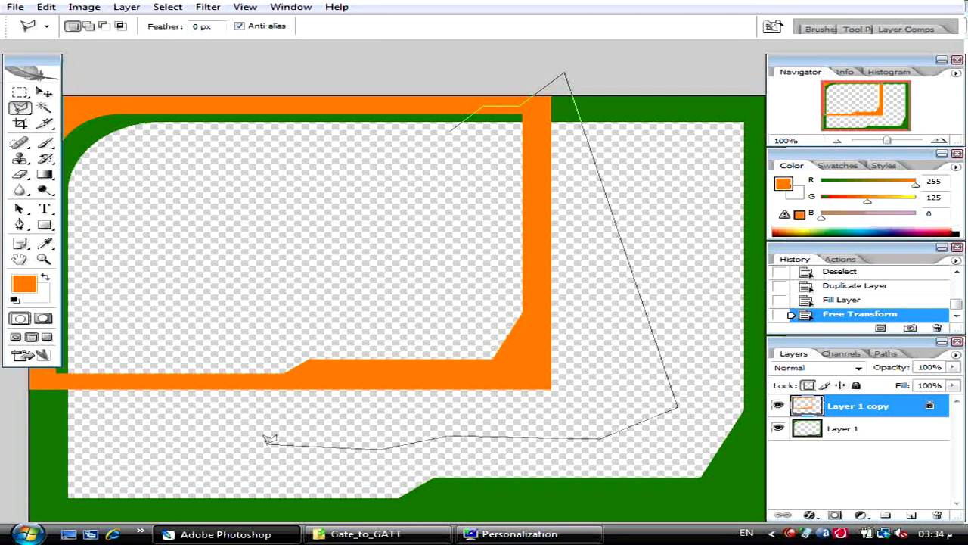
{"action": "left_click", "coordinate": [403, 176]}
{"action": "left_click", "coordinate": [458, 137]}
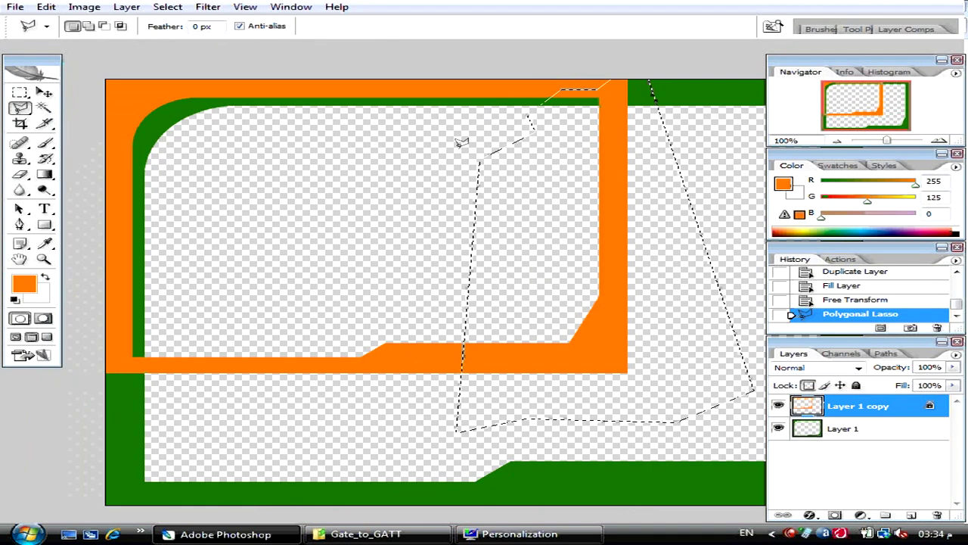
{"action": "key", "text": "Delete"}
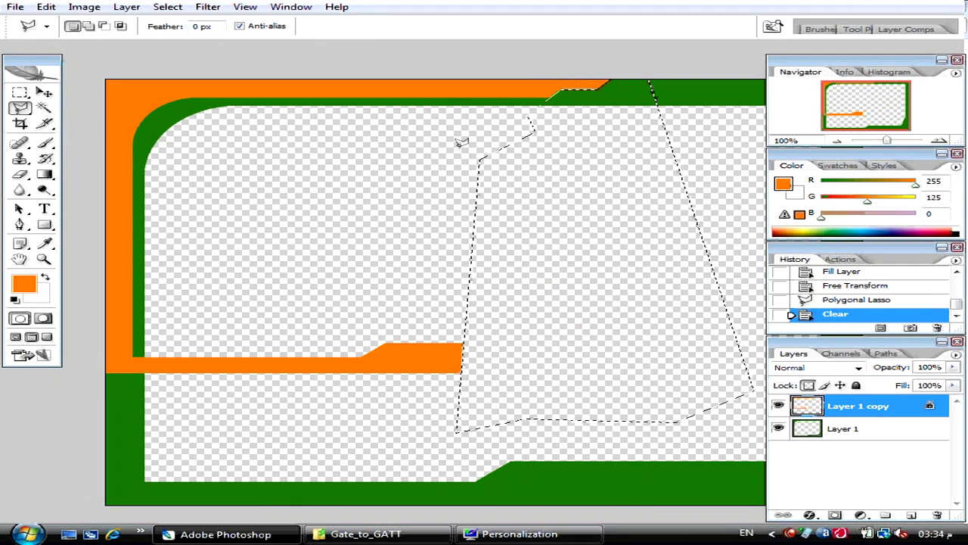
{"action": "key", "text": "ctrl+d"}
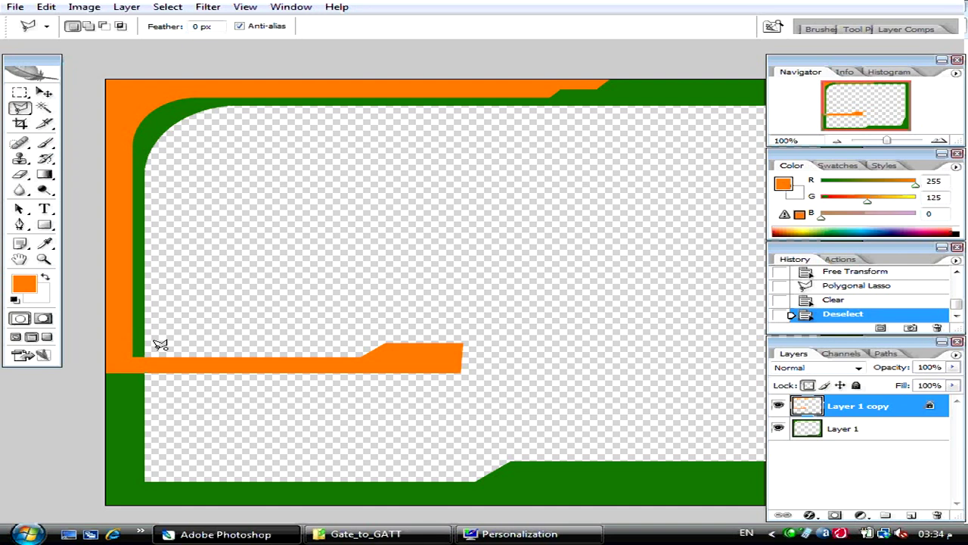
Lasso and delete the orange bottom bar and lower-left orange, then deselect.
{"action": "left_click", "coordinate": [119, 312]}
{"action": "key", "text": "ctrl+z"}
{"action": "left_click", "coordinate": [97, 419]}
{"action": "left_click", "coordinate": [424, 418]}
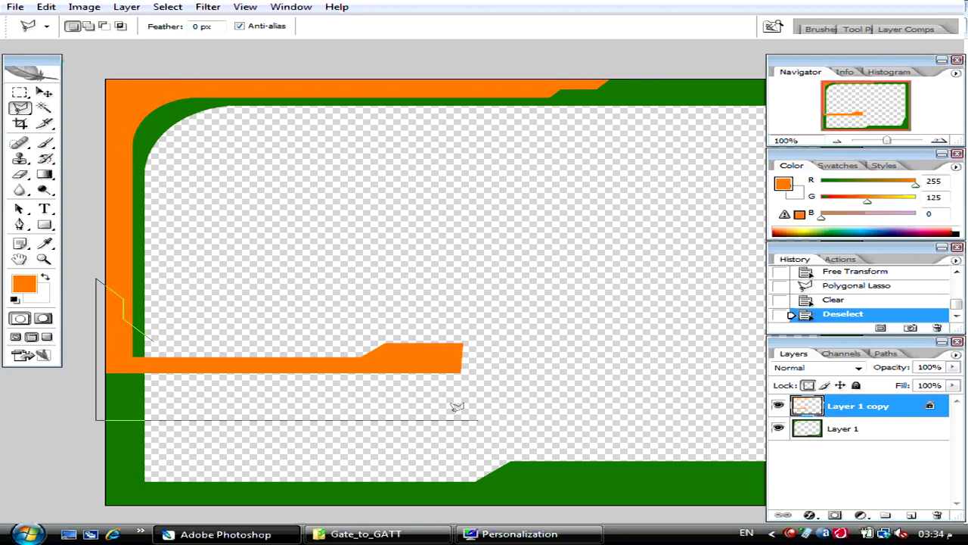
{"action": "double_click", "coordinate": [542, 324]}
{"action": "key", "text": "Delete"}
{"action": "key", "text": "ctrl+d"}
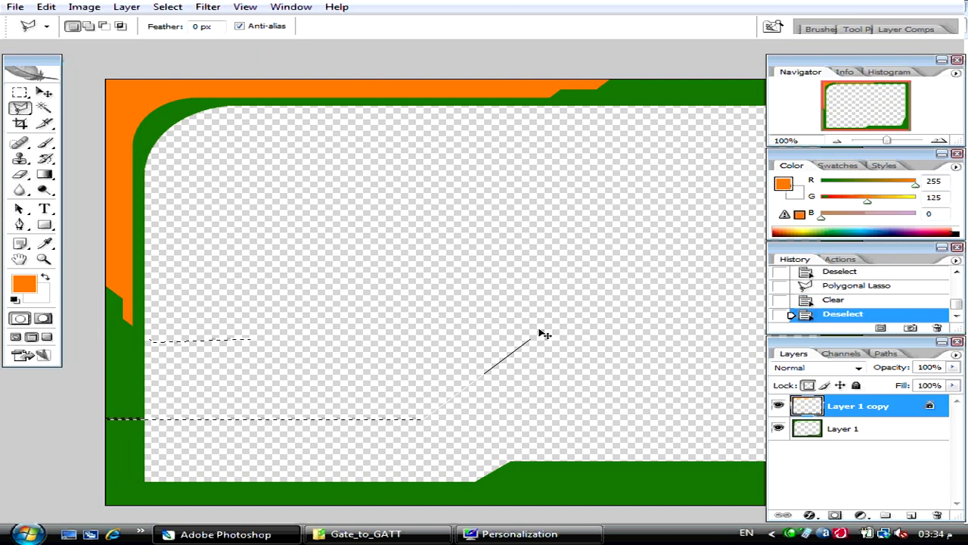
{"action": "key", "text": "Escape"}
{"action": "left_click_drag", "start_coordinate": [542, 324], "coordinate": [492, 313]}
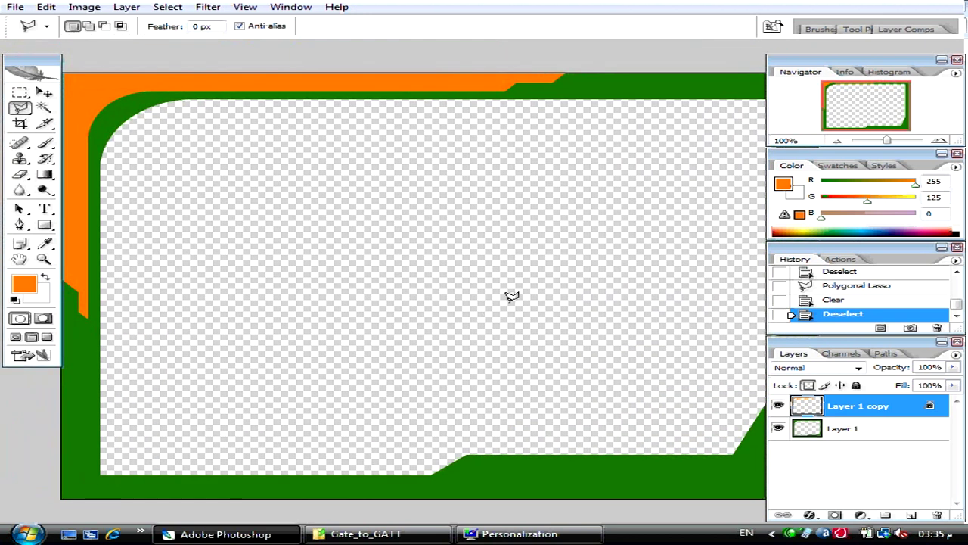
{"action": "left_click_drag", "start_coordinate": [462, 204], "coordinate": [461, 201]}
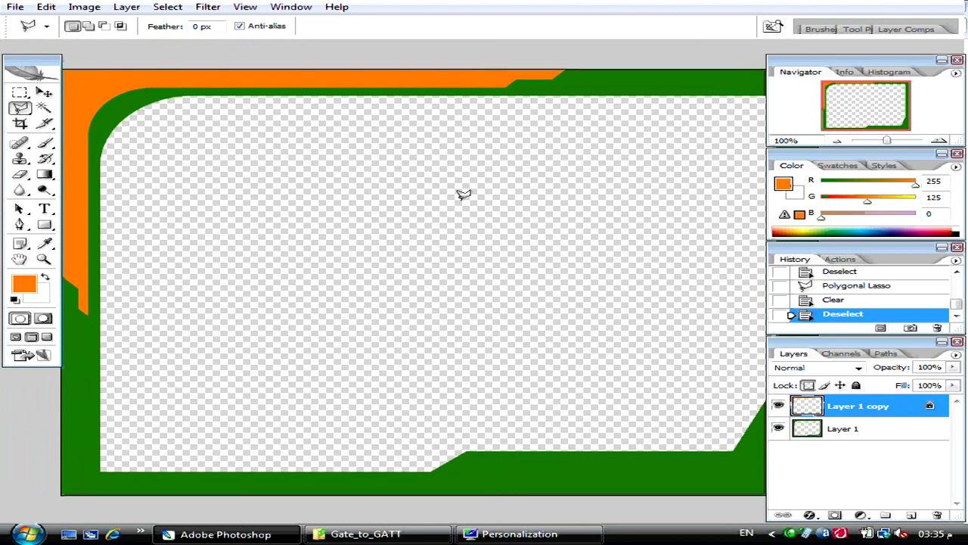
Show the finished green and orange frame full screen on black with the panels hidden.
{"action": "key", "text": "Tab"}
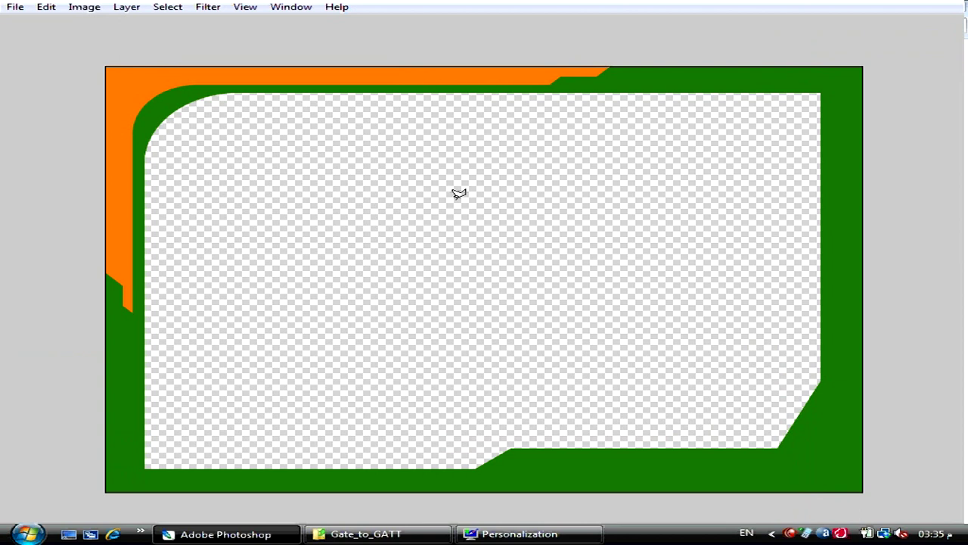
{"action": "key", "text": "f"}
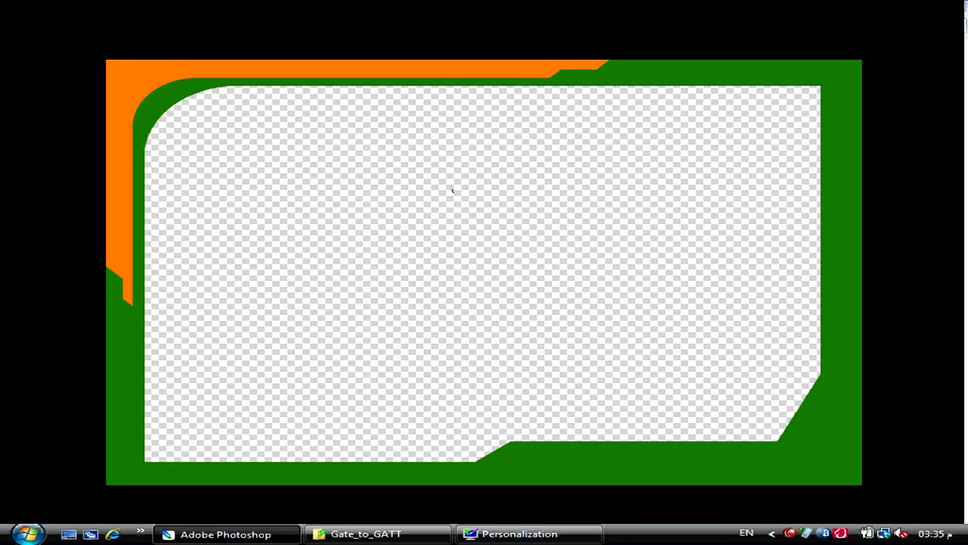
{"action": "key", "text": "Tab"}
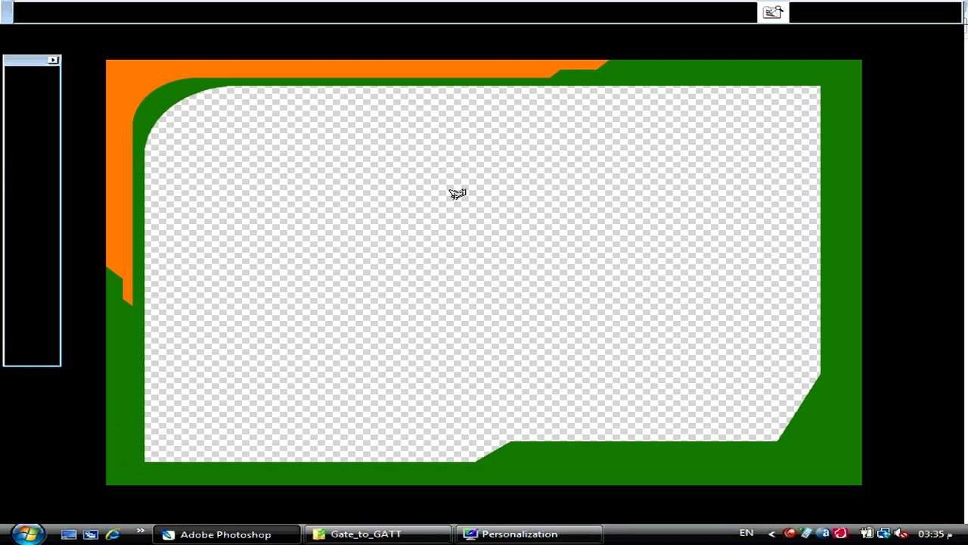
{"action": "key", "text": "f"}
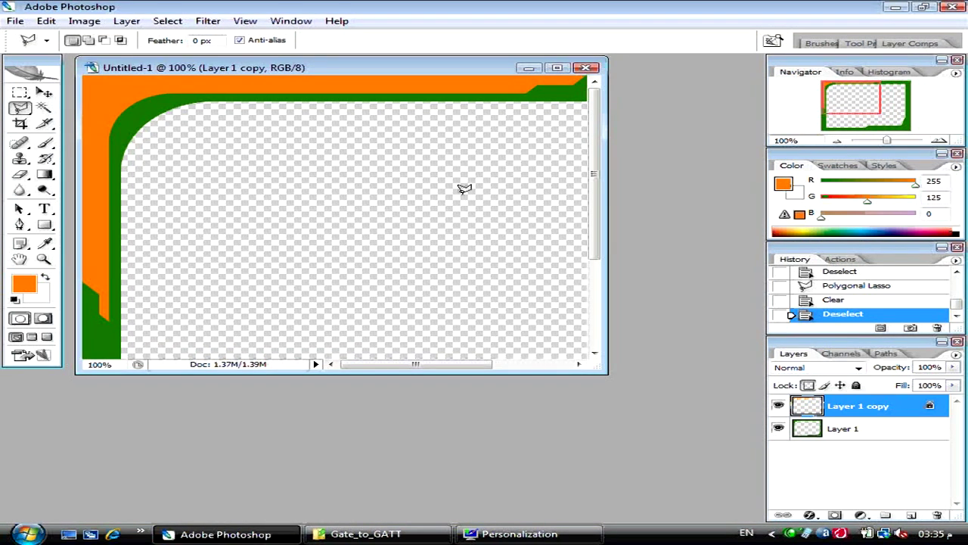
{"action": "key", "text": "f"}
{"action": "key", "text": "f"}
{"action": "key", "text": "Tab"}
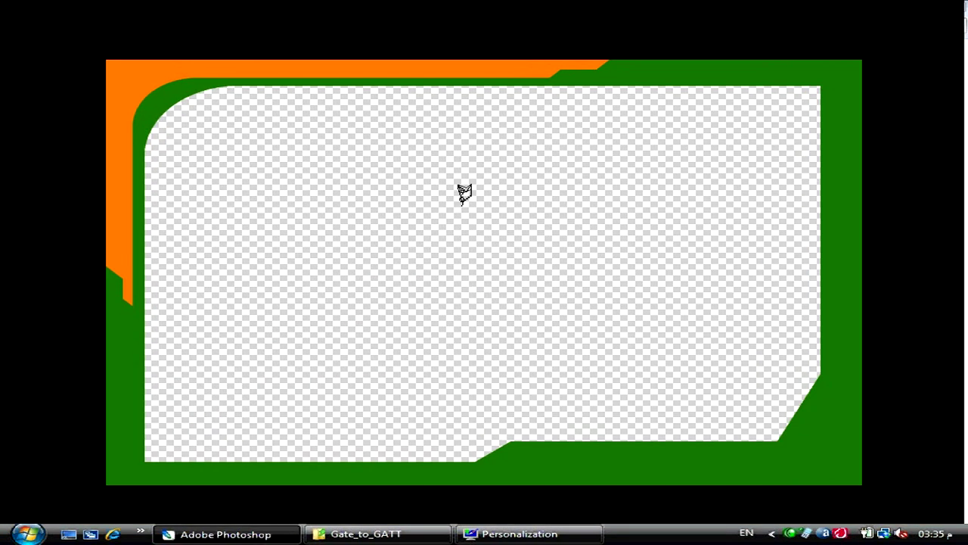